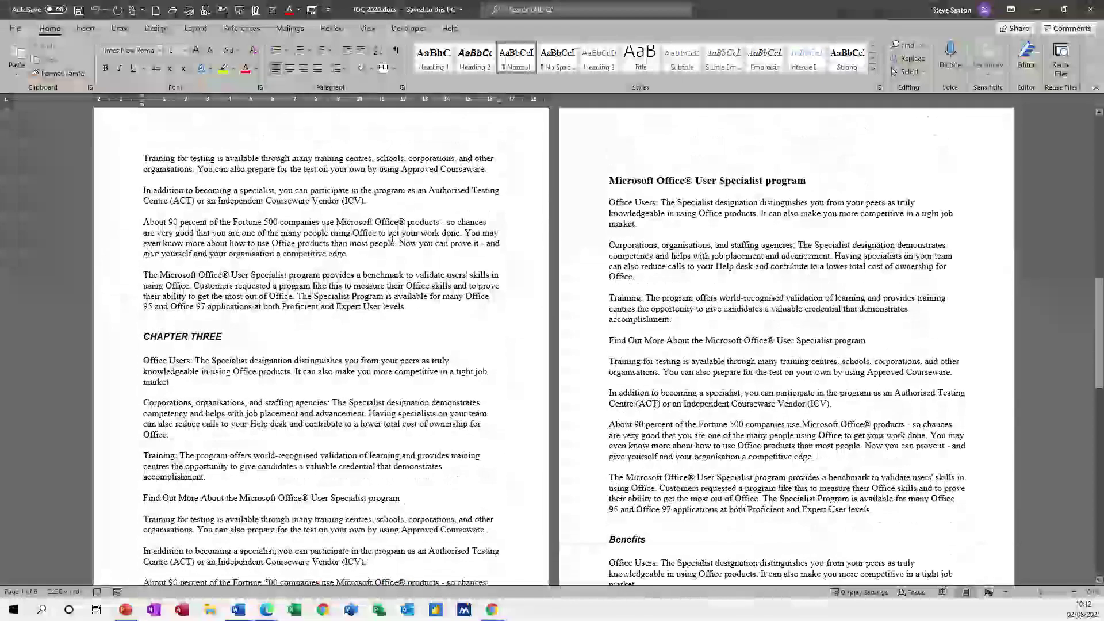
Mark "Microsoft Office®" in the first paragraph under INTRODUCTION as a main index entry for the current page.
scroll(395, 262, "up", 12)
scroll(396, 262, "up", 6)
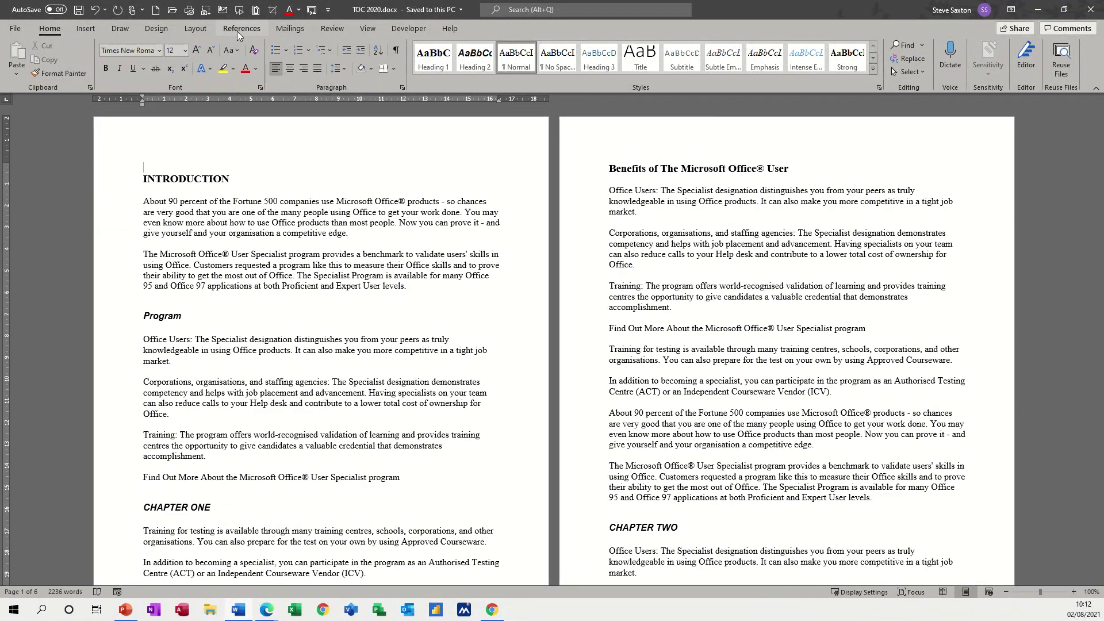
left_click(237, 30)
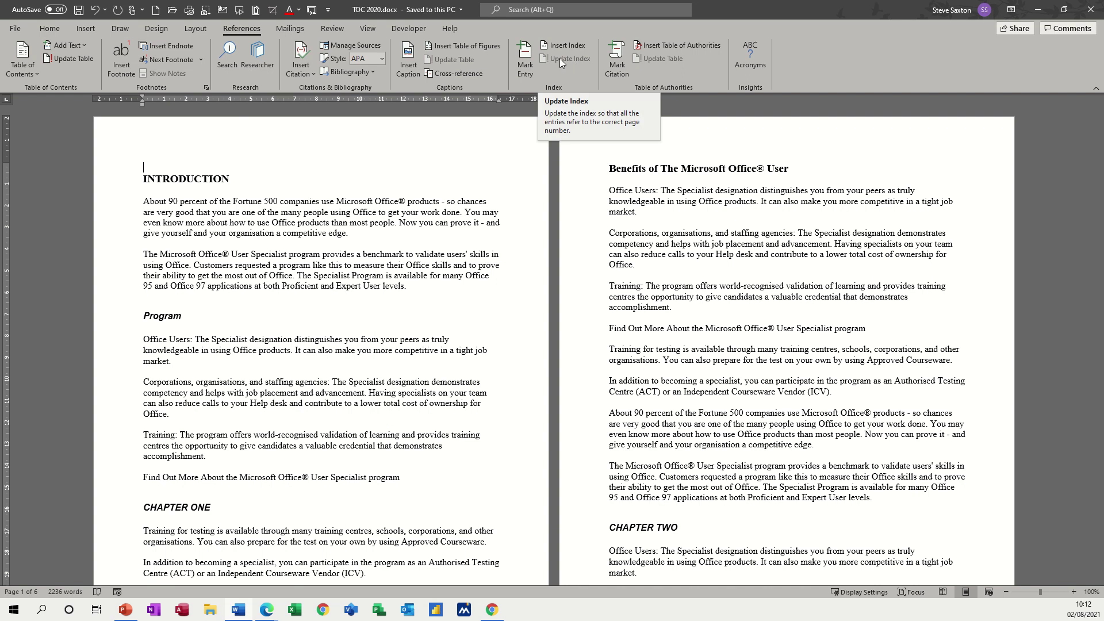
left_click(523, 57)
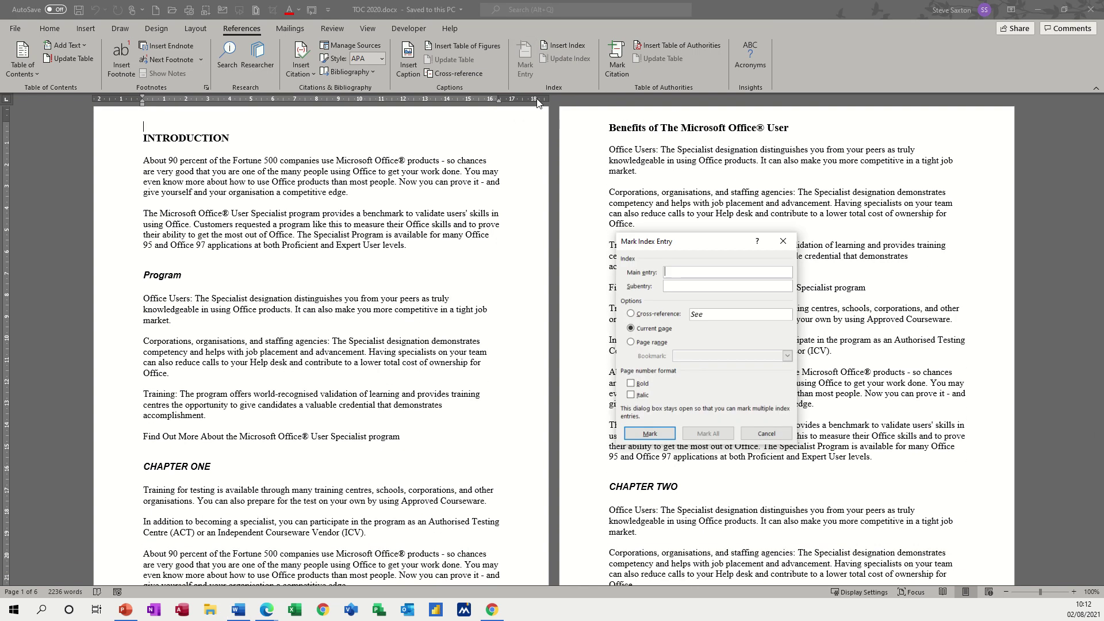
left_click_drag(655, 246, 407, 258)
left_click(324, 186)
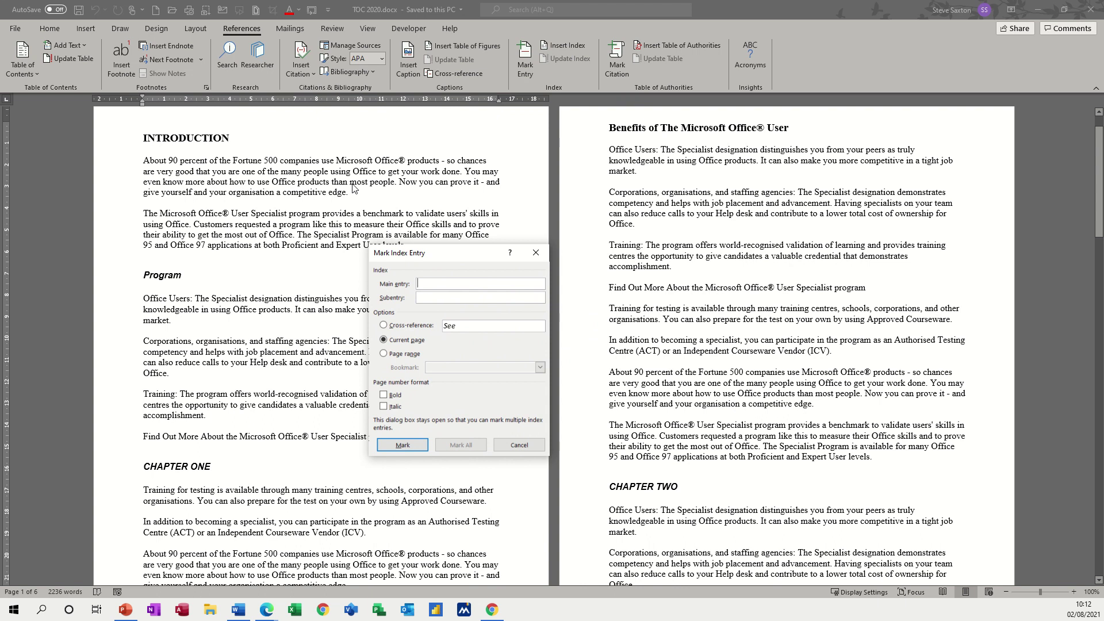
left_click(341, 160)
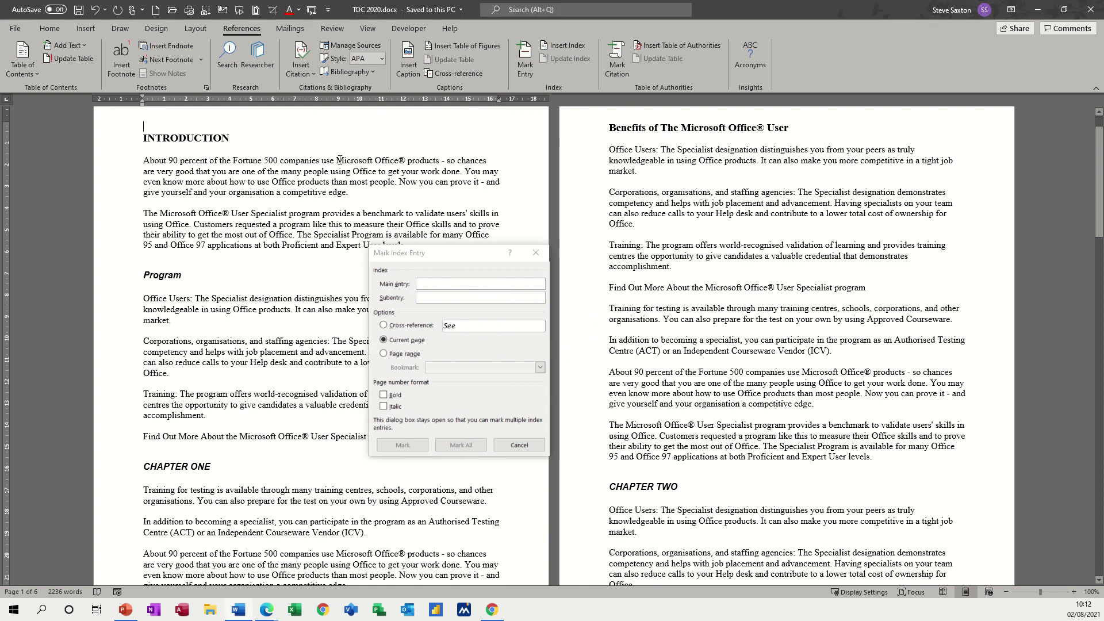
left_click_drag(337, 161, 406, 162)
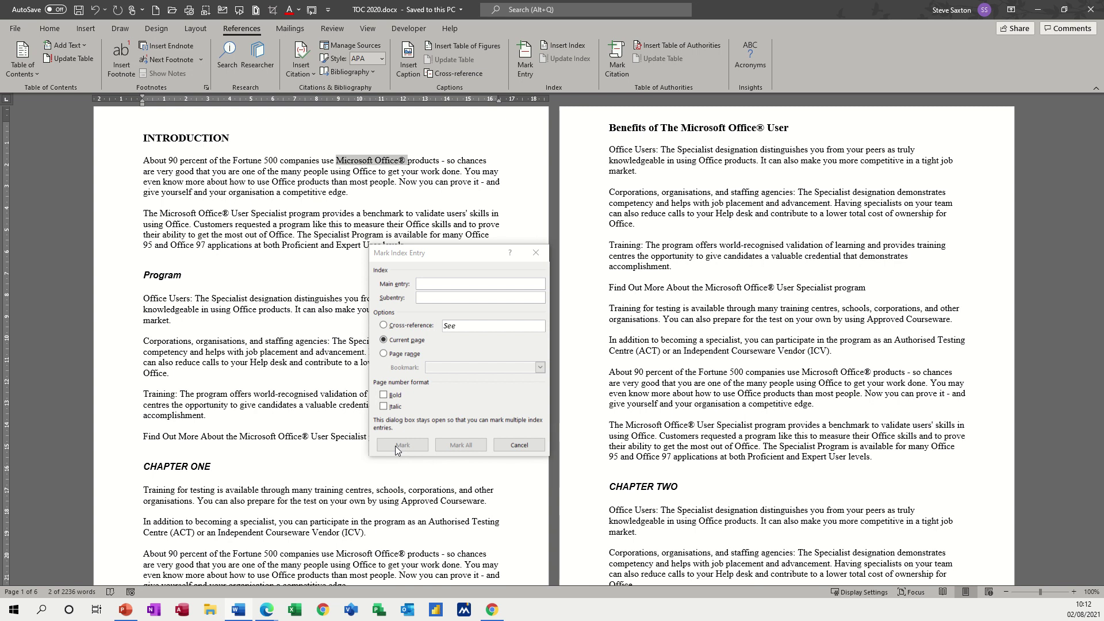
left_click(395, 446)
left_click(403, 444)
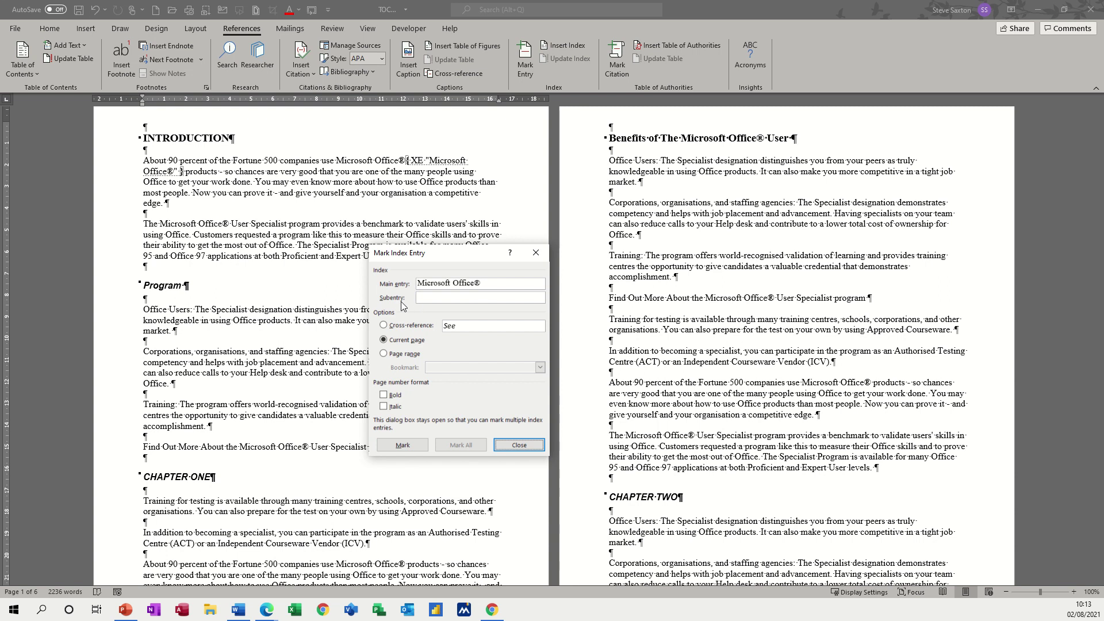
Mark another index entry for "Microsoft Office®" with the subentry "Not 2007".
left_click(427, 298)
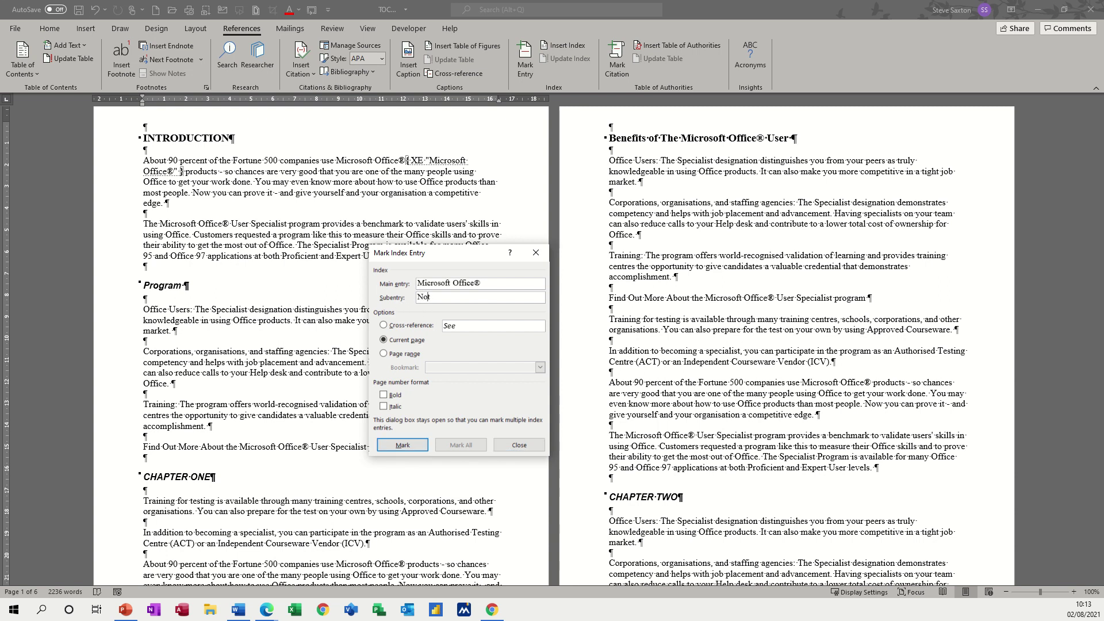
type("Not 2007")
left_click(401, 445)
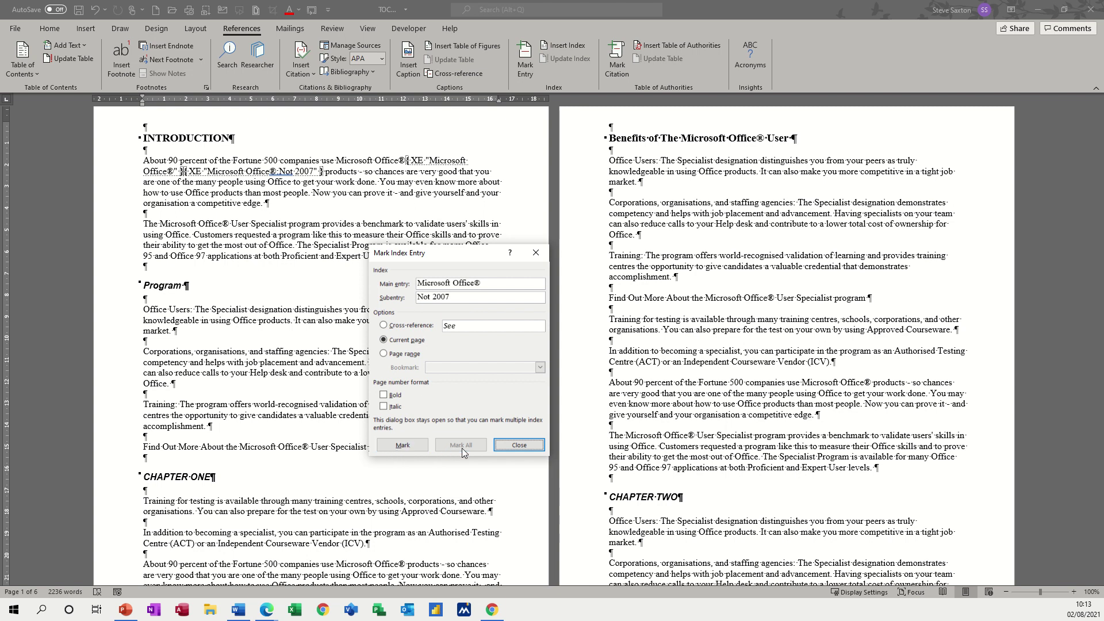
Mark all occurrences of "Specialist" in the document as index entries.
double_click(264, 225)
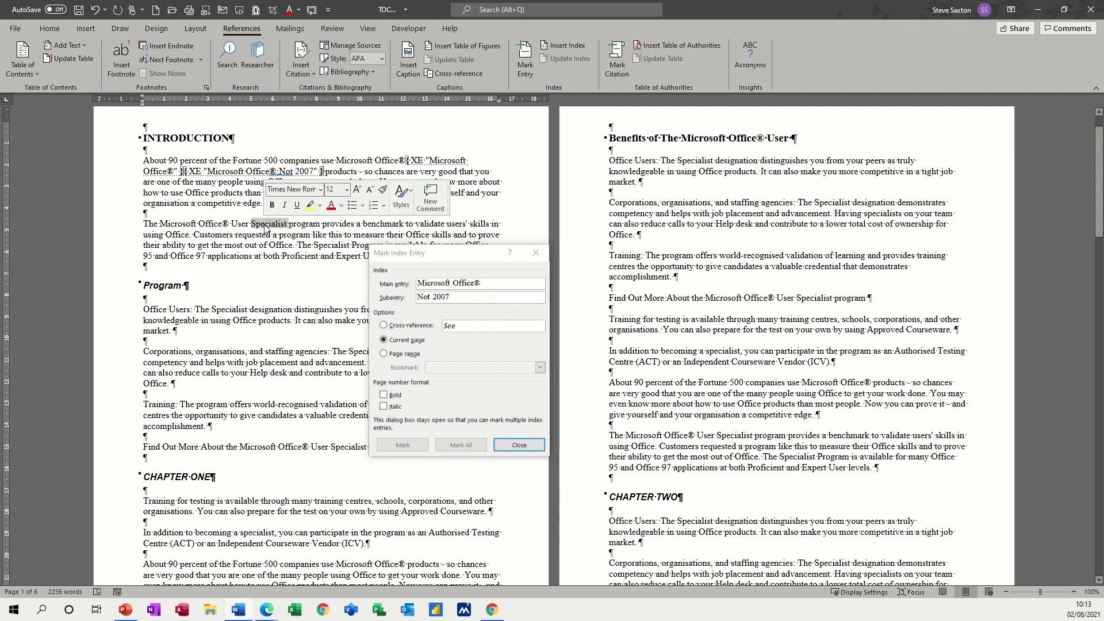
left_click(452, 443)
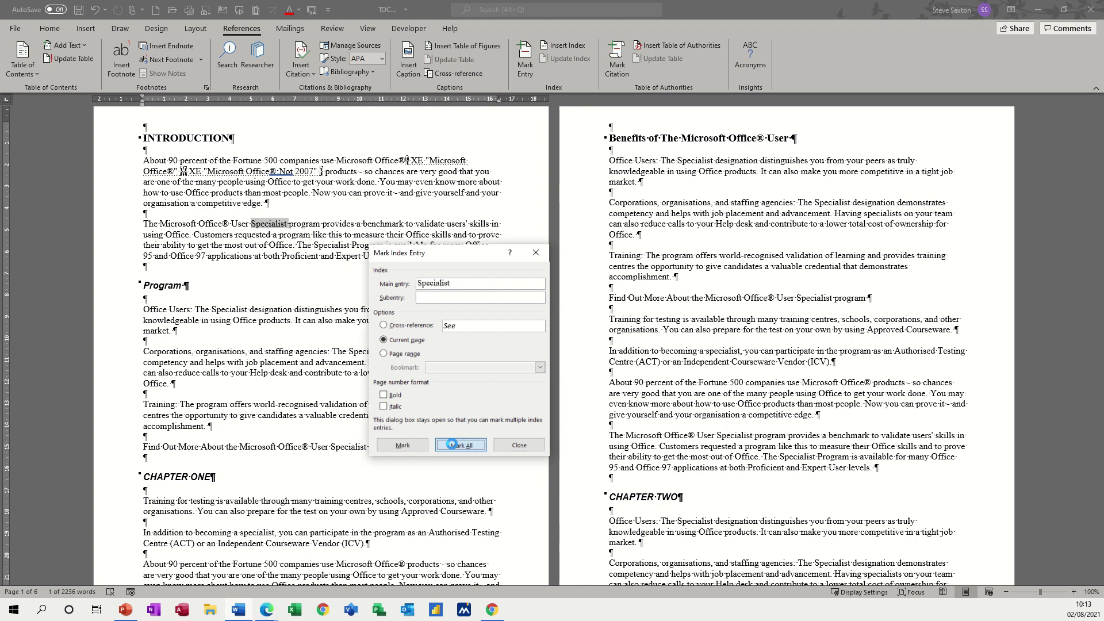
left_click(452, 444)
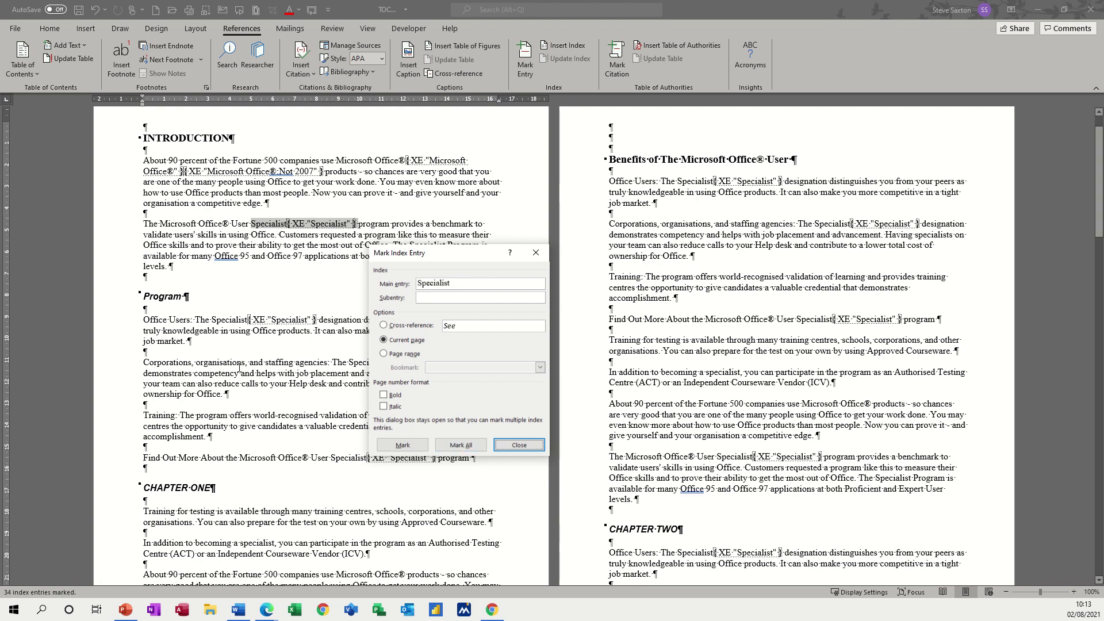
Mark the single word "Corporations" in the second paragraph under the Program heading as an index entry.
double_click(164, 363)
left_click(403, 446)
left_click(402, 446)
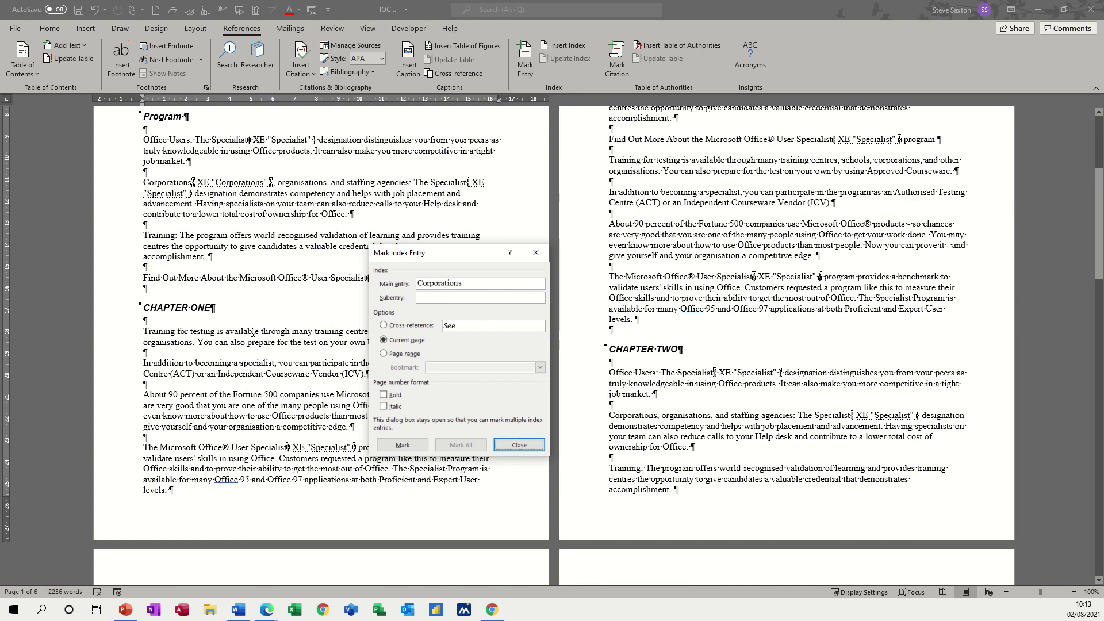
Mark the single word "organisation" in the third paragraph under CHAPTER ONE as an index entry.
scroll(253, 331, "up", 5)
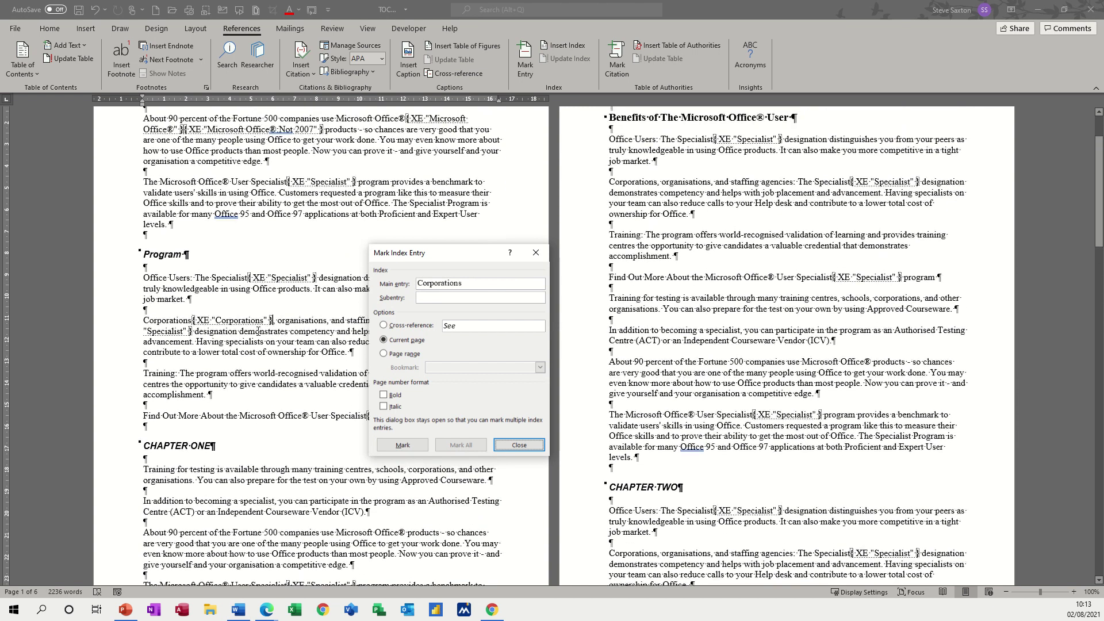
scroll(256, 332, "up", 2)
scroll(258, 336, "down", 3)
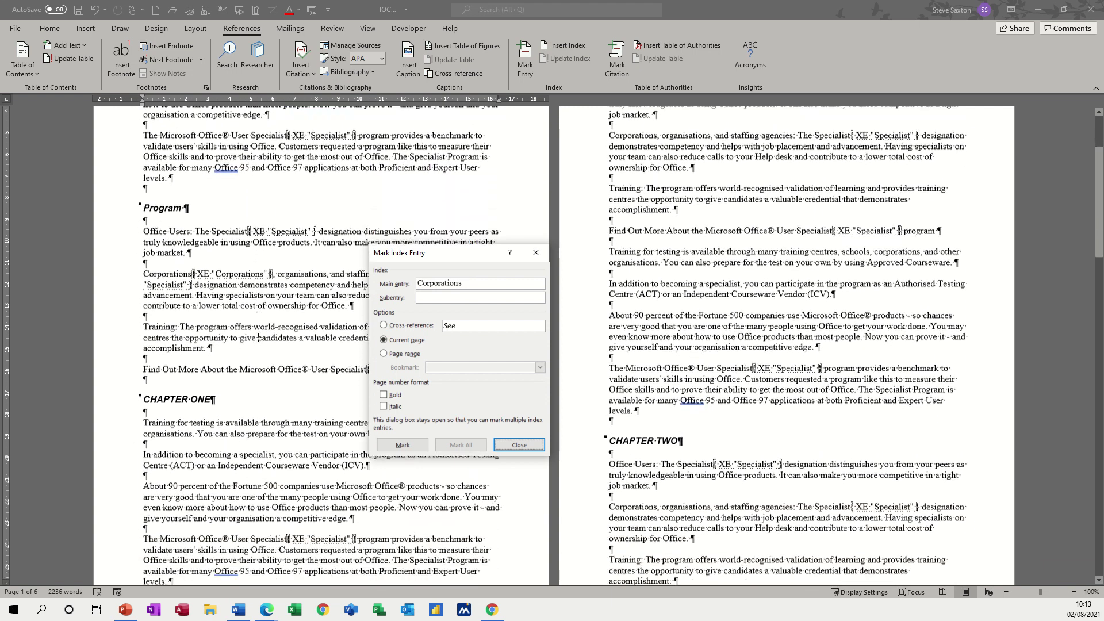
scroll(258, 338, "down", 3)
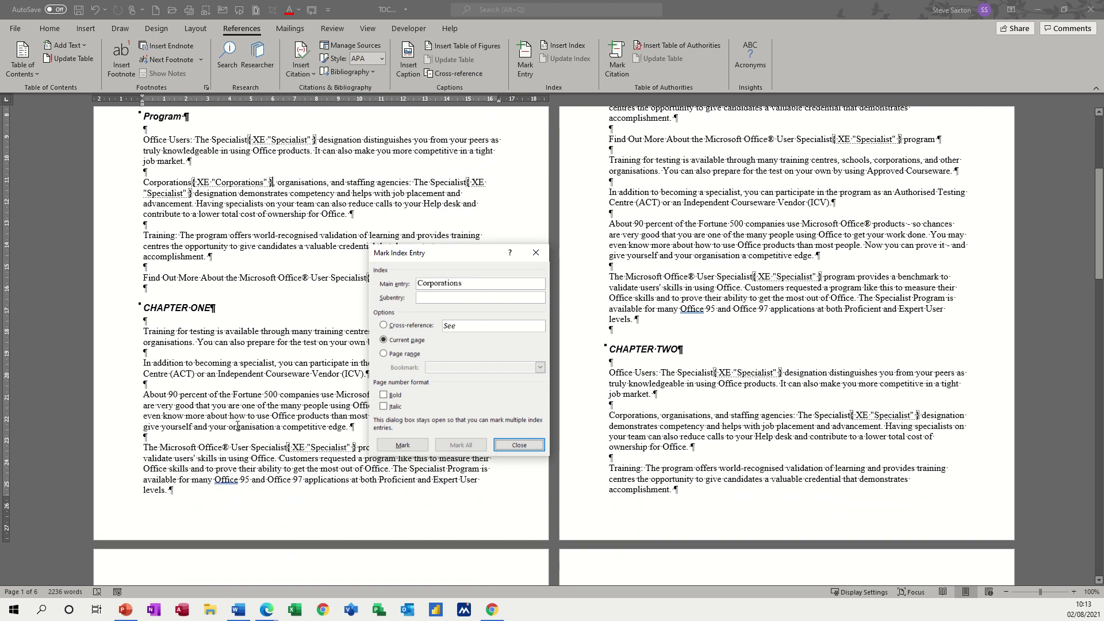
double_click(229, 426)
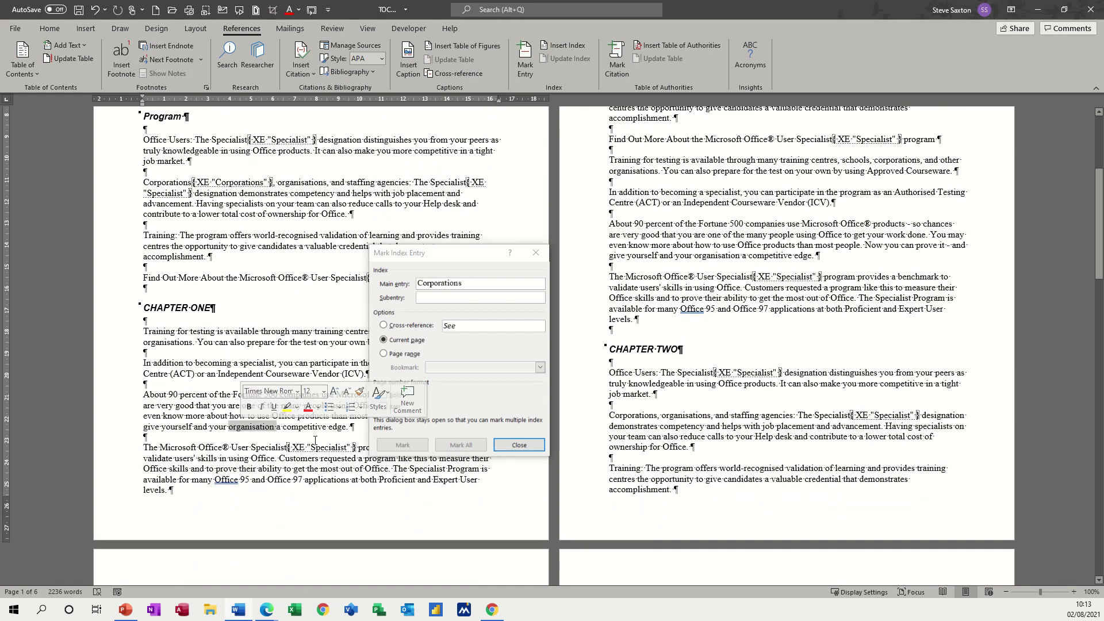
left_click(401, 453)
left_click(402, 445)
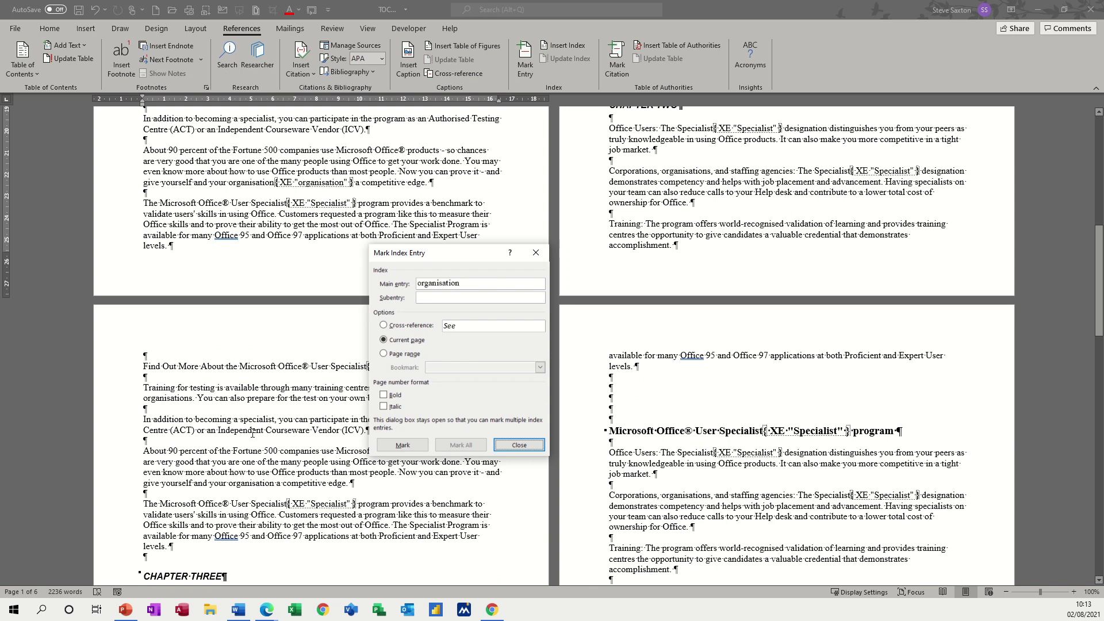
Mark "Independent" above the CHAPTER THREE heading and "candidates" in that chapter's Training paragraph as single index entries.
double_click(241, 430)
left_click(382, 448)
scroll(272, 458, "down", 8)
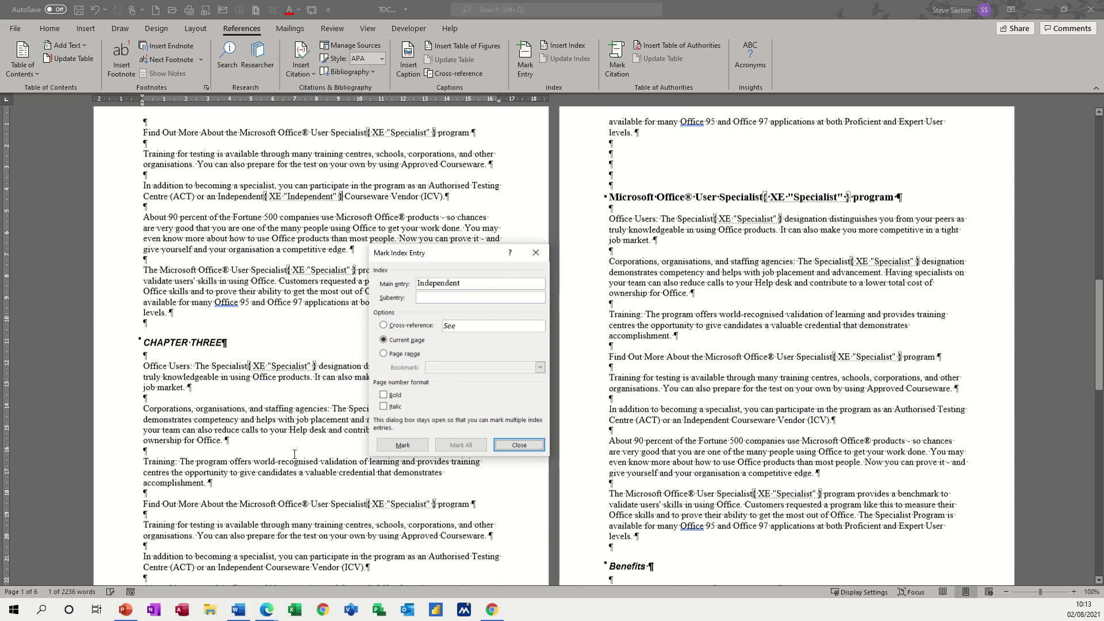
double_click(272, 458)
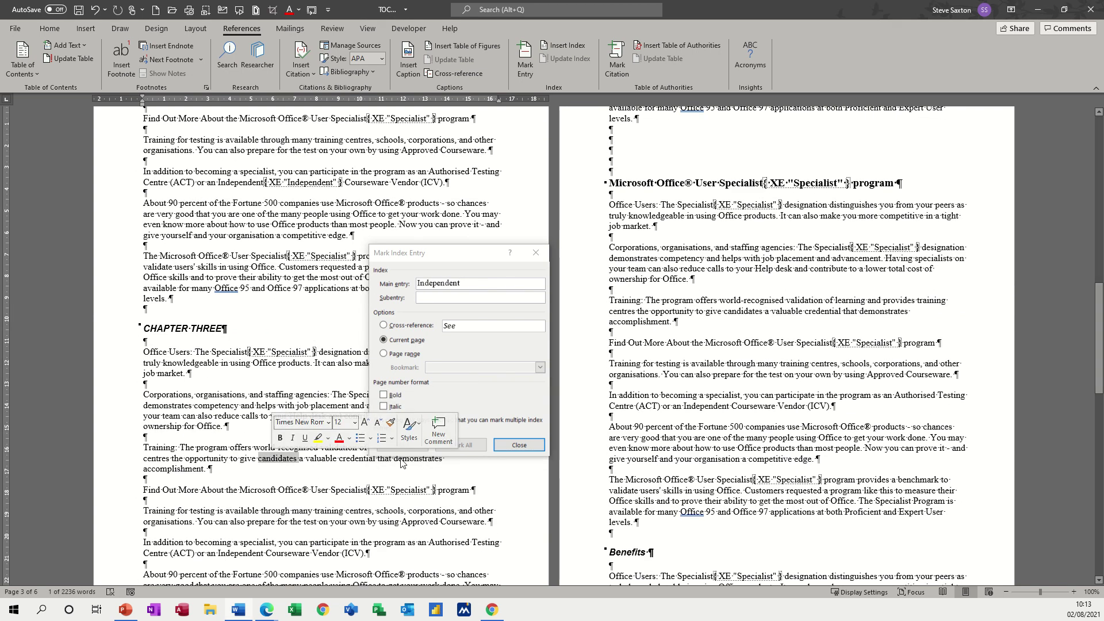
left_click_drag(452, 258, 525, 265)
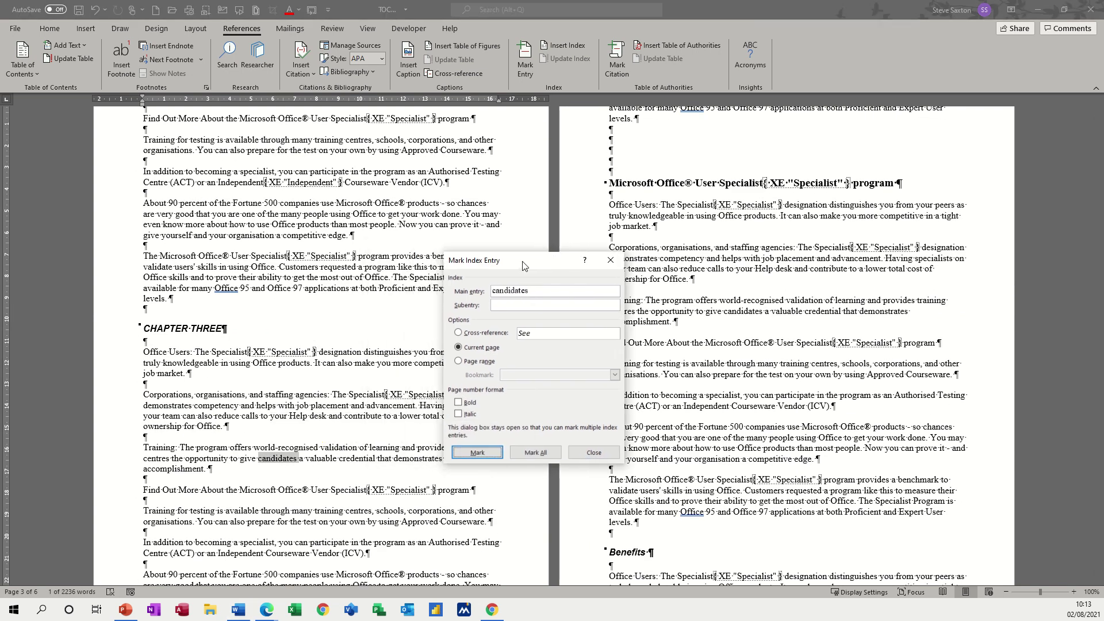
left_click(476, 453)
Mark "available" on page 5 and "through" under the Specialist program heading as single index entries, both in "Training for testing" paragraphs.
scroll(284, 499, "down", 5)
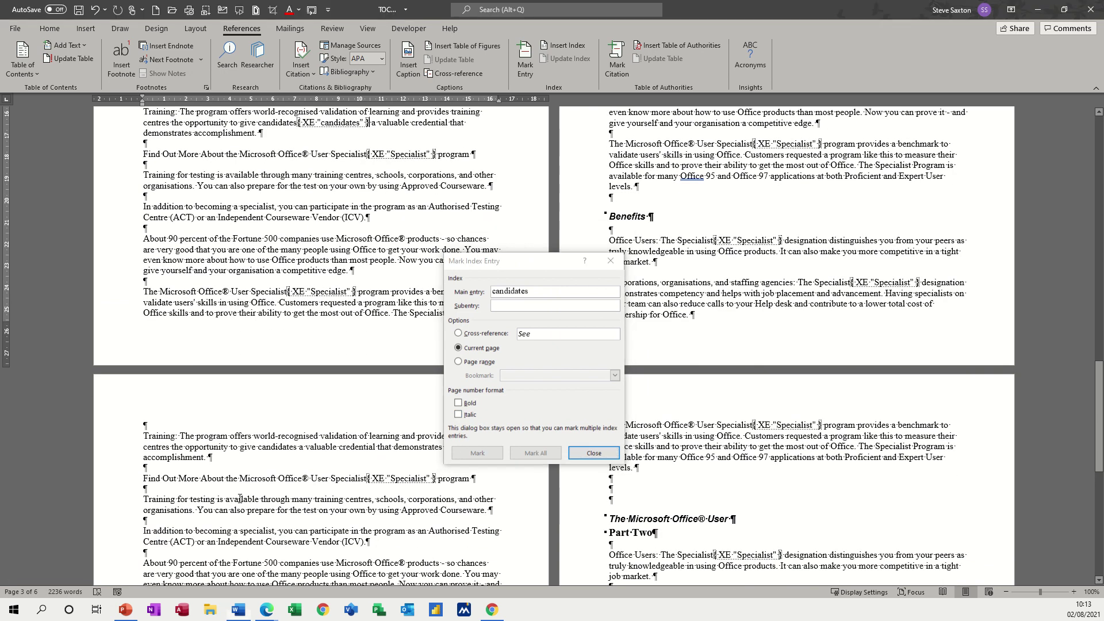
double_click(247, 499)
left_click(477, 453)
scroll(281, 420, "down", 10)
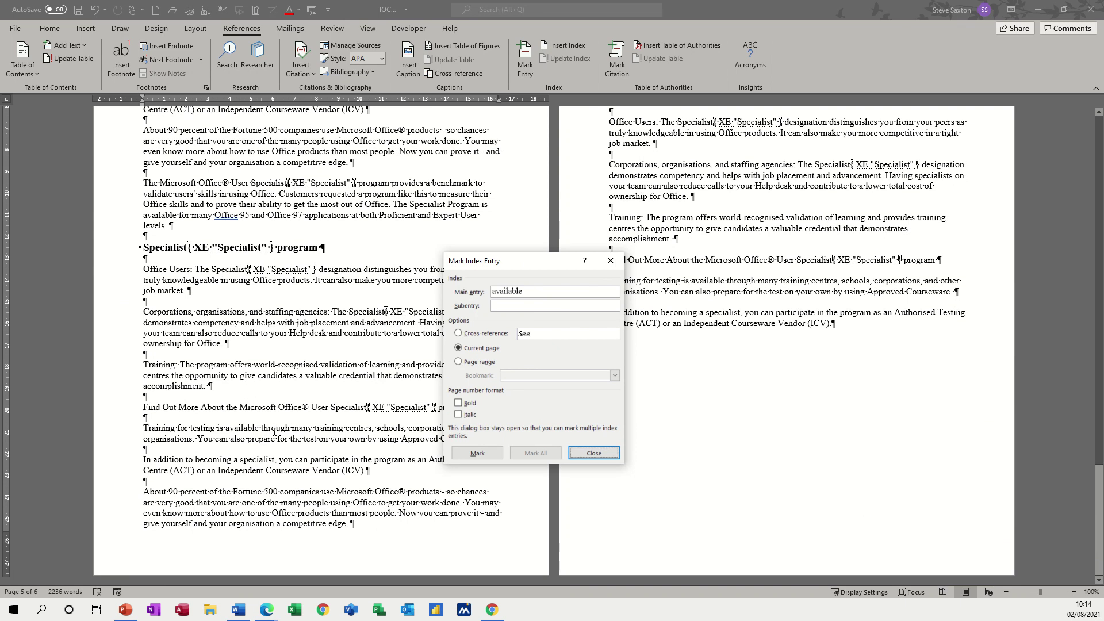
double_click(275, 428)
left_click(494, 458)
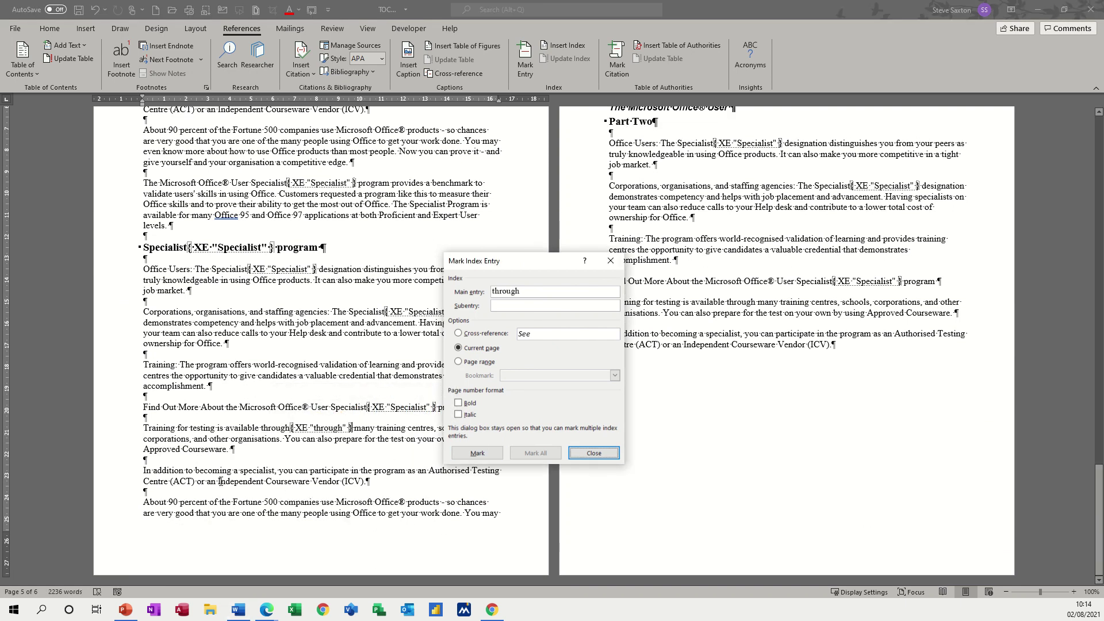
Mark the phrase "Independent Courseware Vendor" under the Specialist program heading as an index entry.
left_click(257, 482)
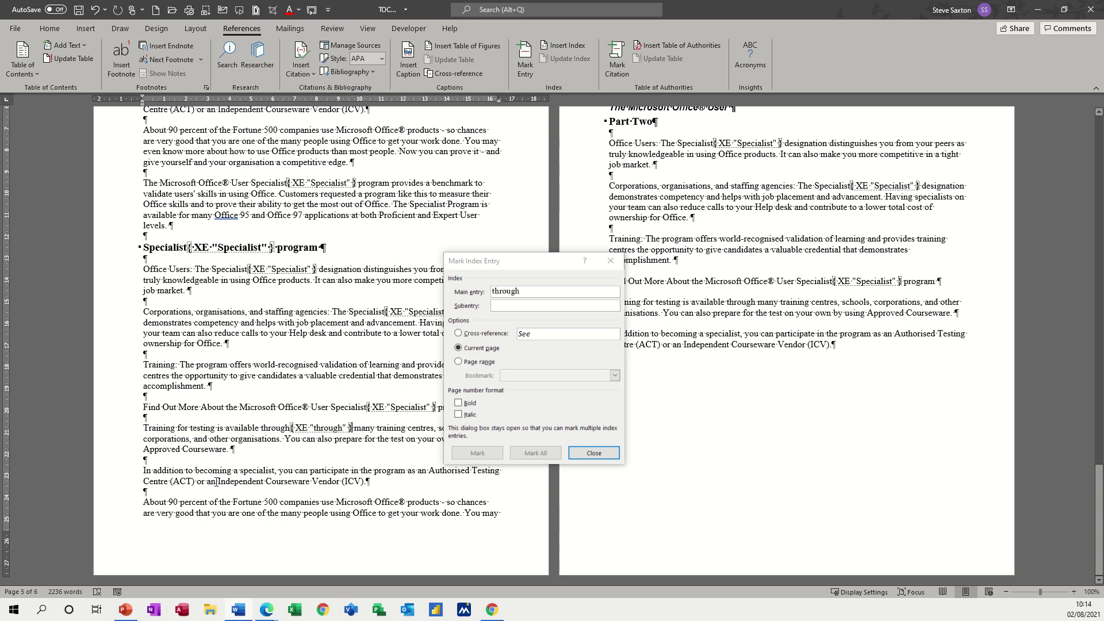
left_click_drag(218, 481, 329, 481)
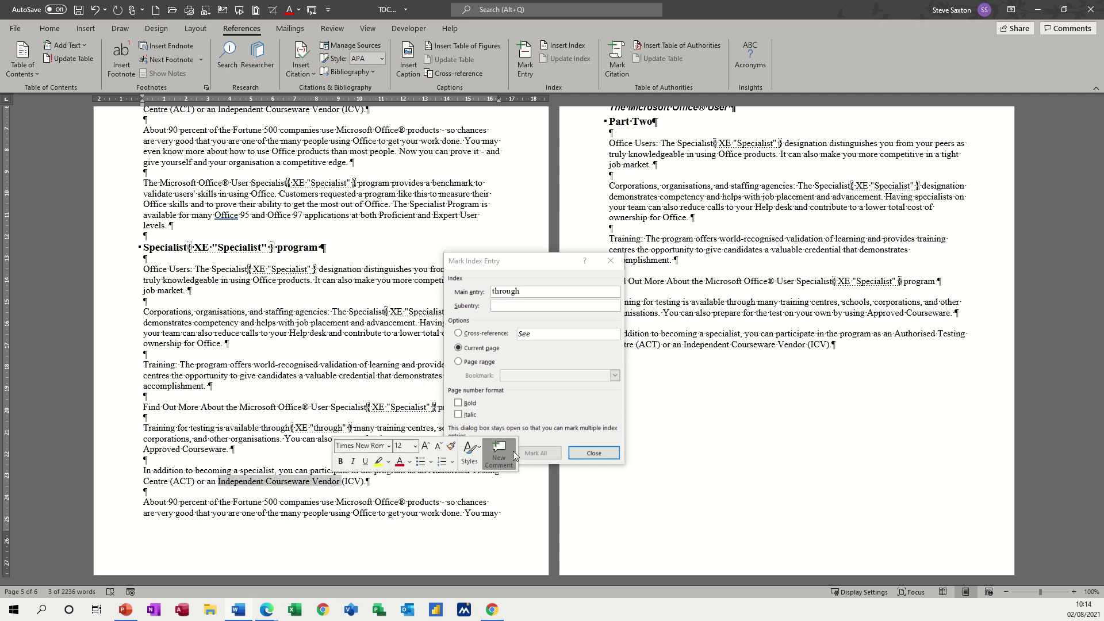
left_click(545, 269)
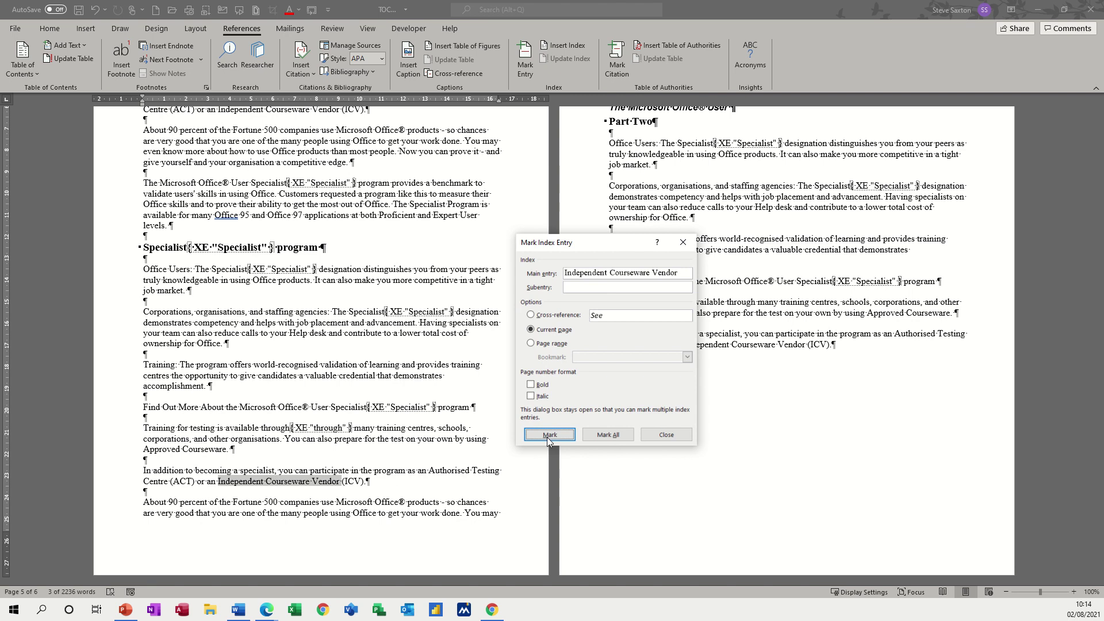
left_click(547, 437)
Mark all occurrences of "Training", starting from the one under Part Two, and finish marking index entries.
left_click_drag(562, 249, 363, 265)
double_click(630, 240)
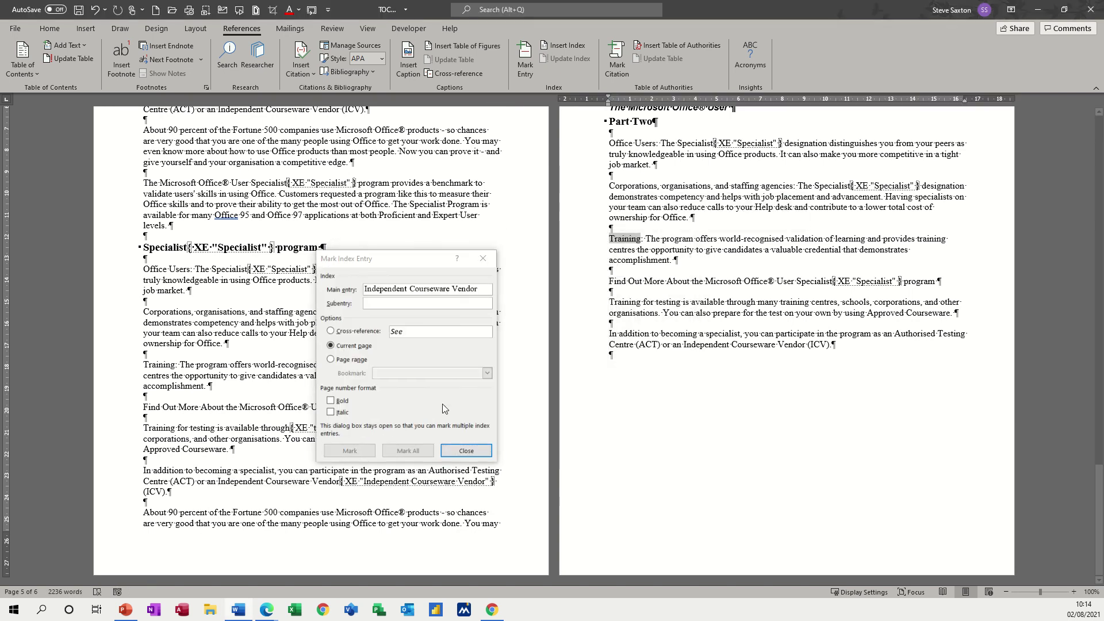
left_click(402, 451)
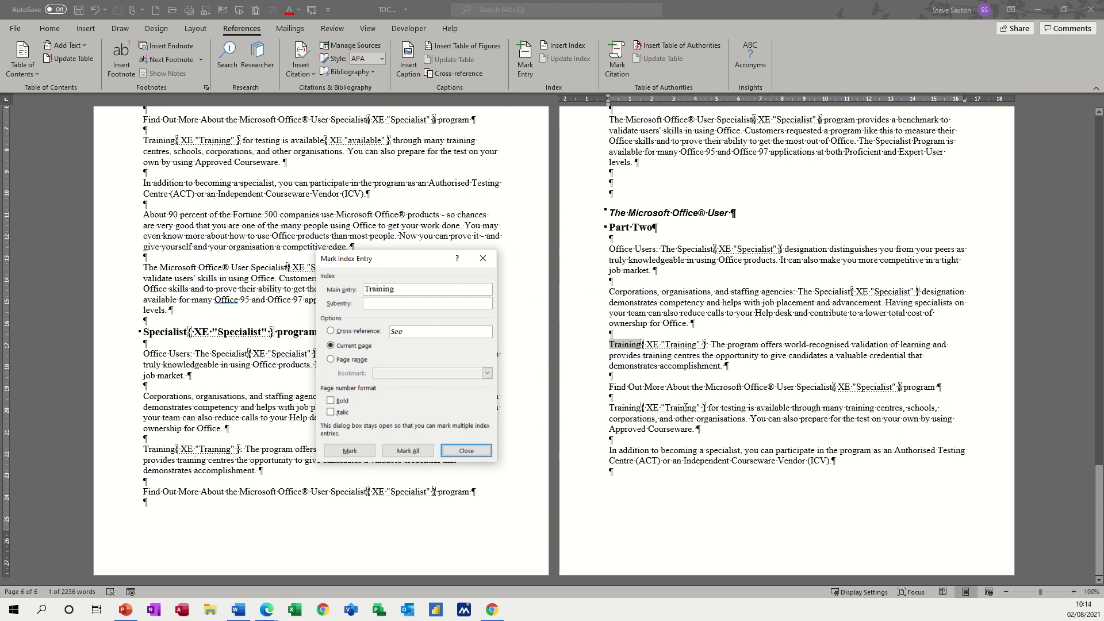
left_click(462, 454)
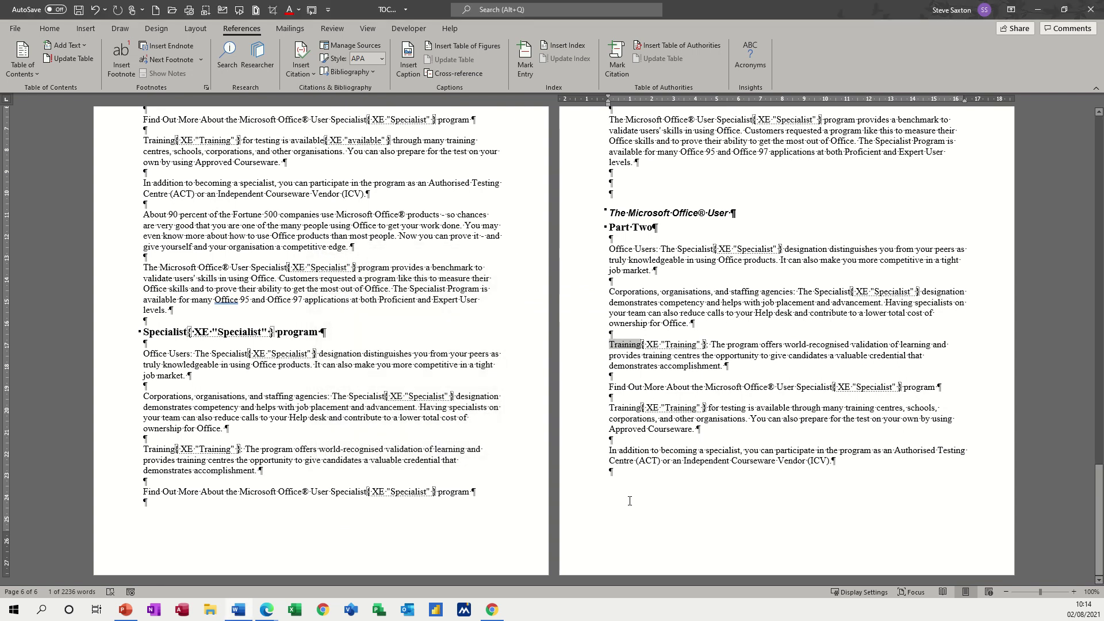
Add the line "Index" followed by empty paragraphs at the end of the document, and hide the formatting marks.
left_click(632, 482)
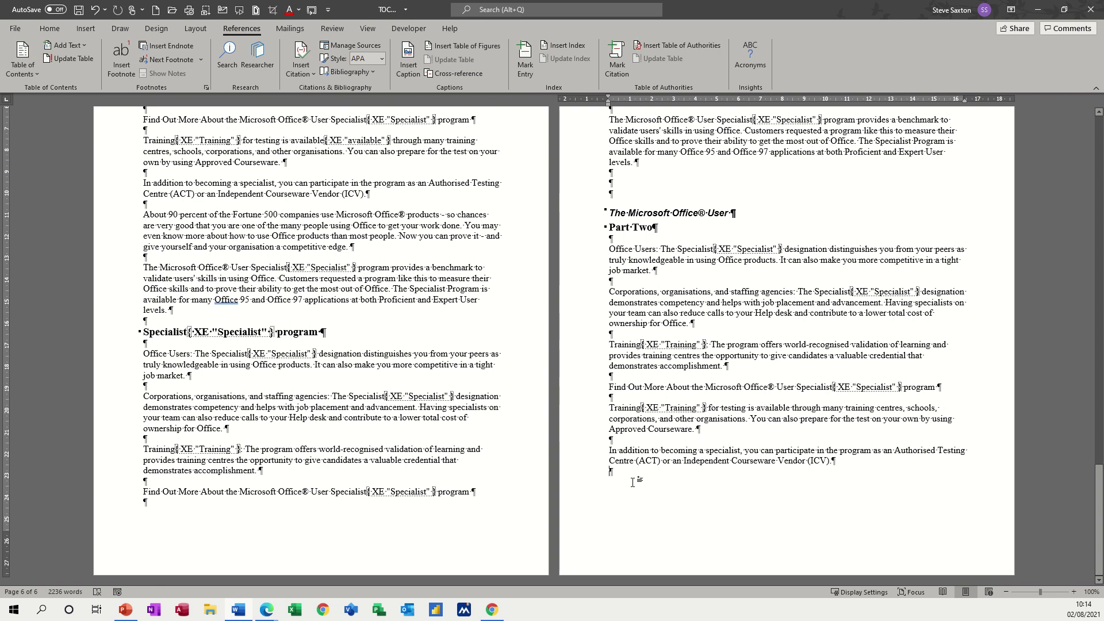
key("Return")
type("I")
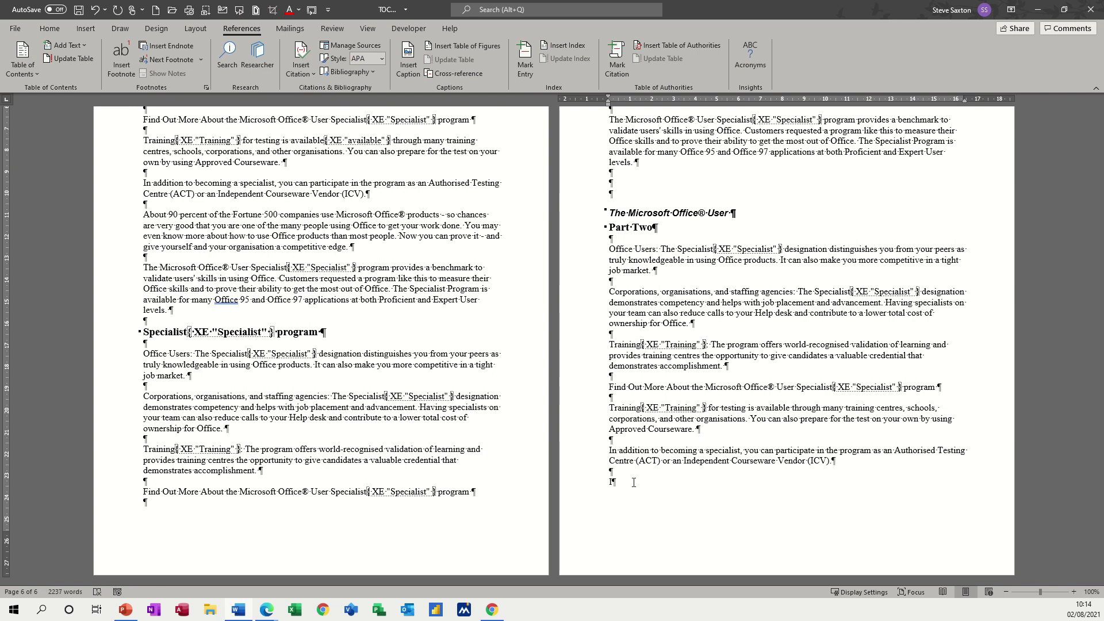
type("ndex")
key("Return")
key("Return")
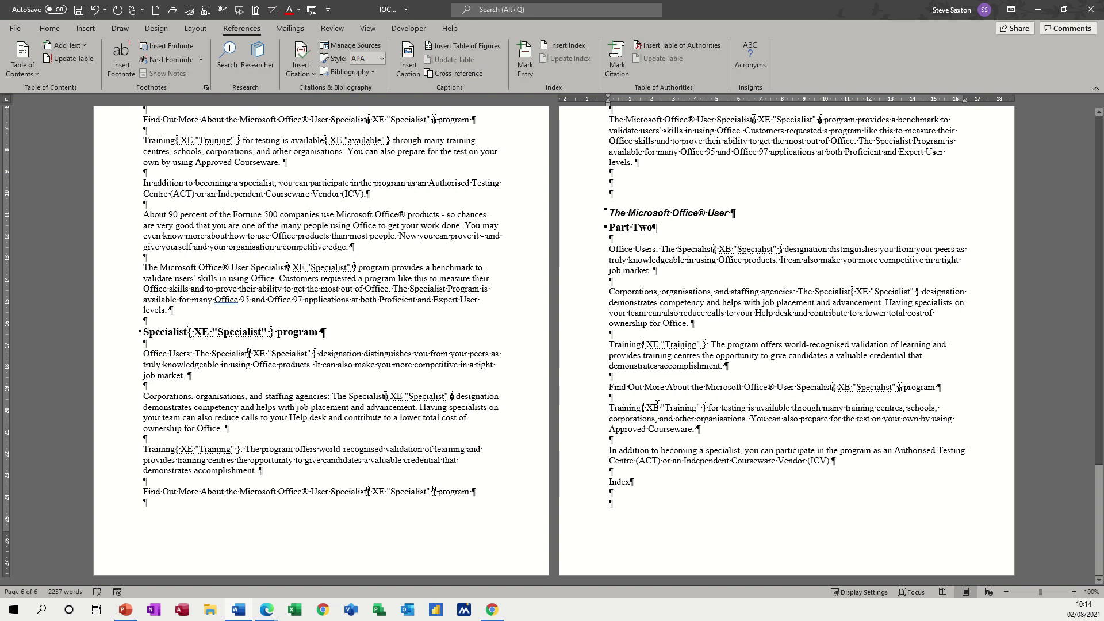
left_click(53, 32)
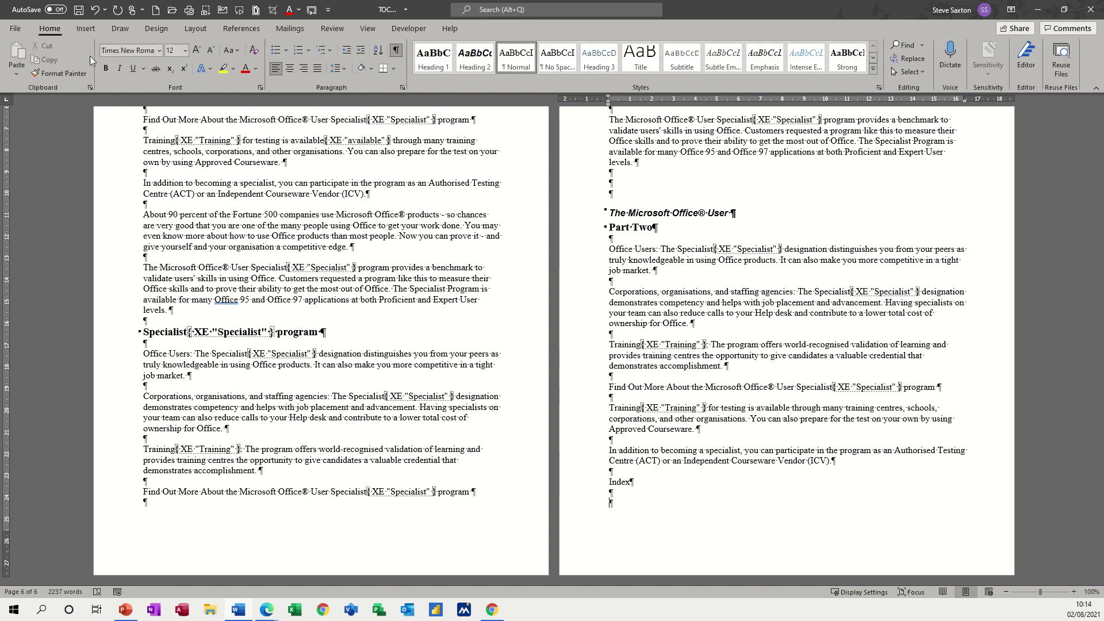
left_click(396, 50)
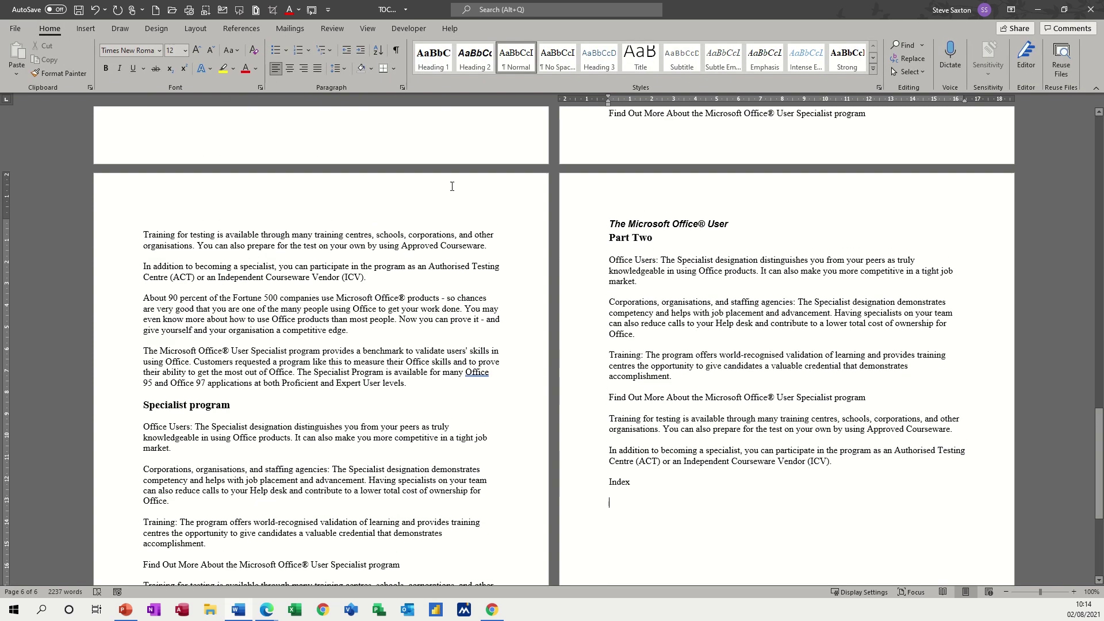
Insert an index in the Formal format below the "Index" line at the end of the document.
left_click(242, 28)
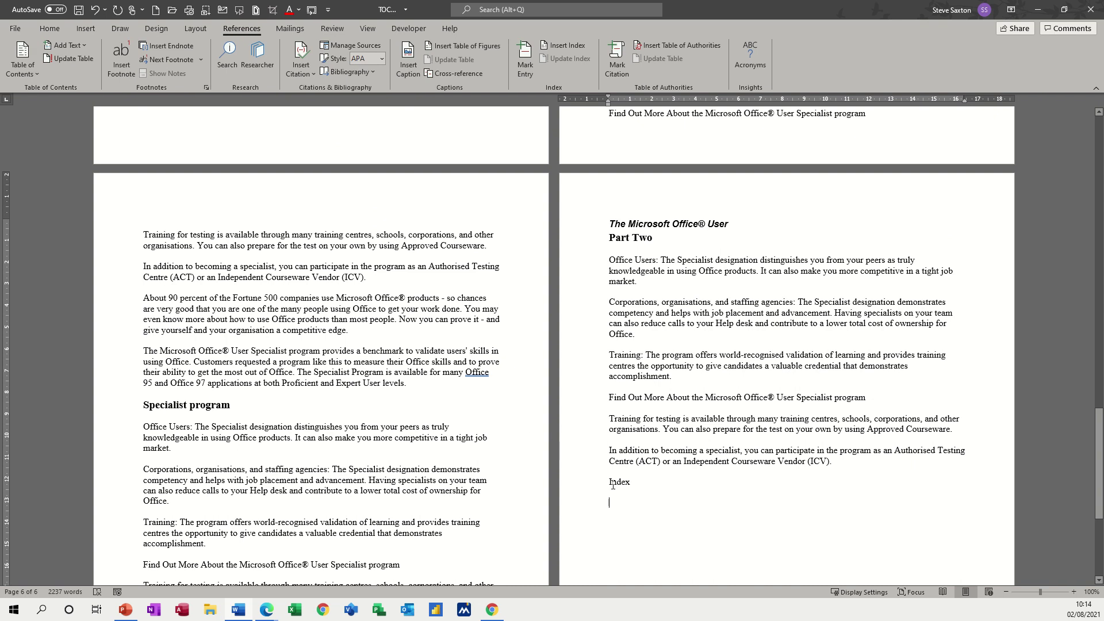
left_click(562, 46)
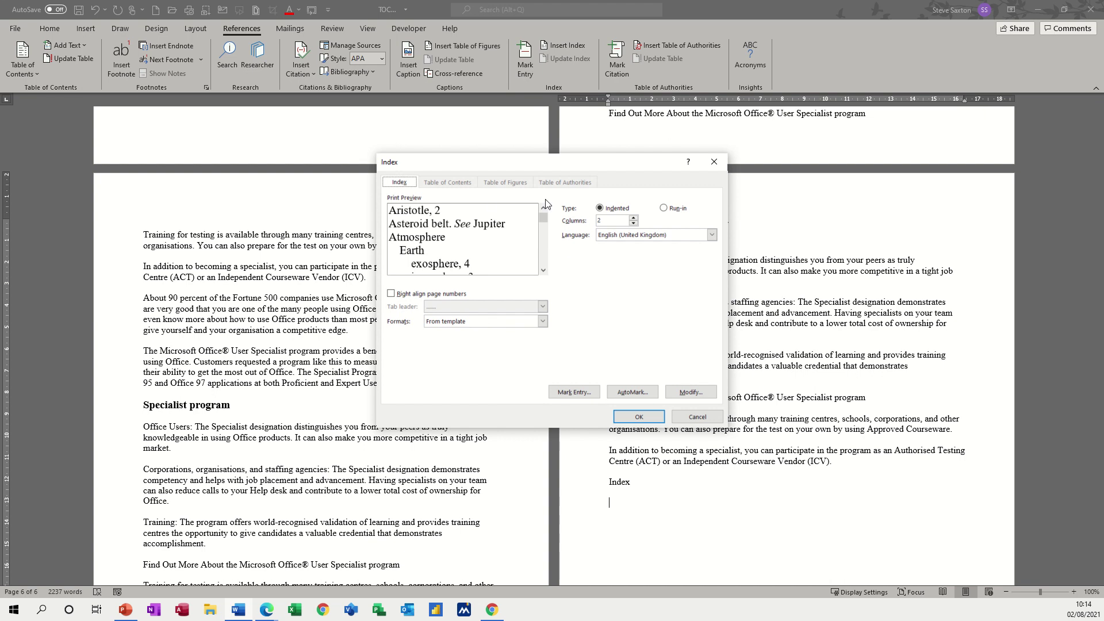
left_click(542, 321)
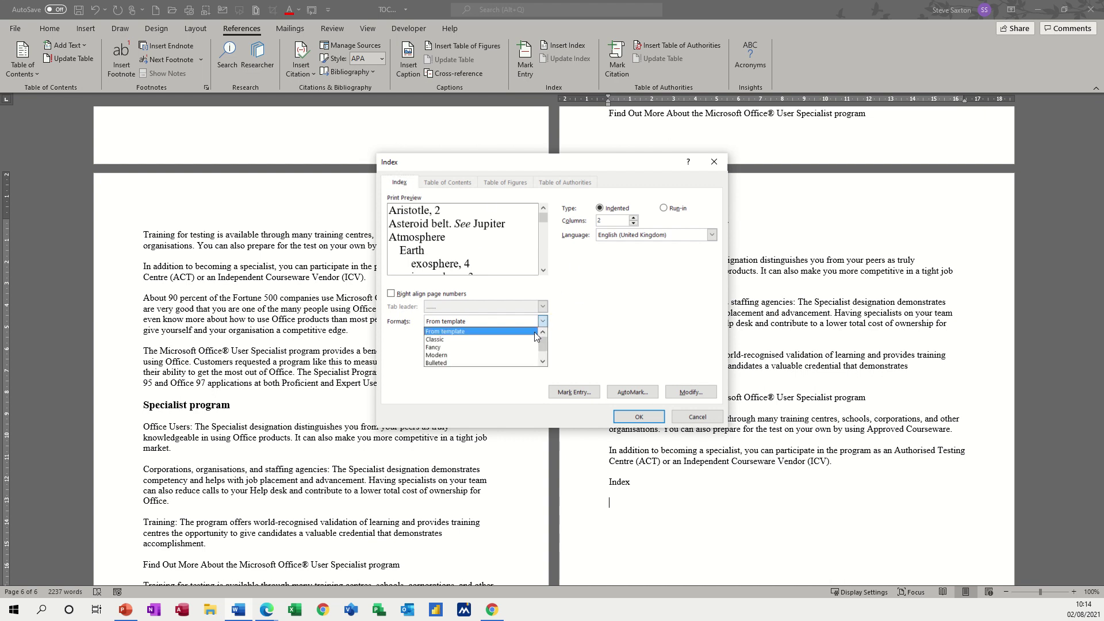
left_click(542, 362)
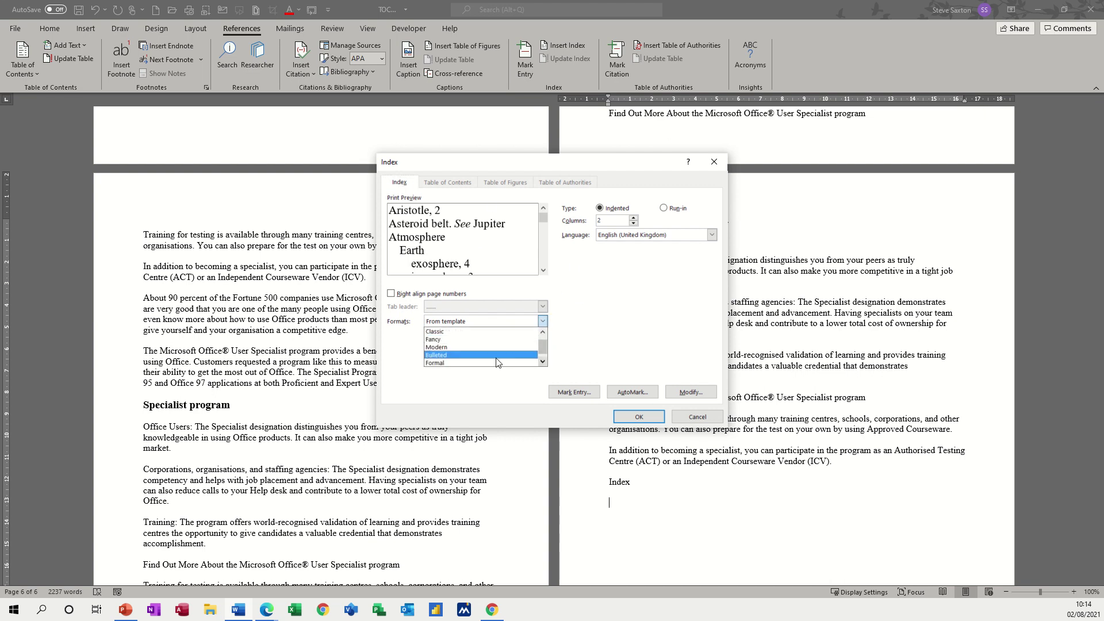
left_click(477, 363)
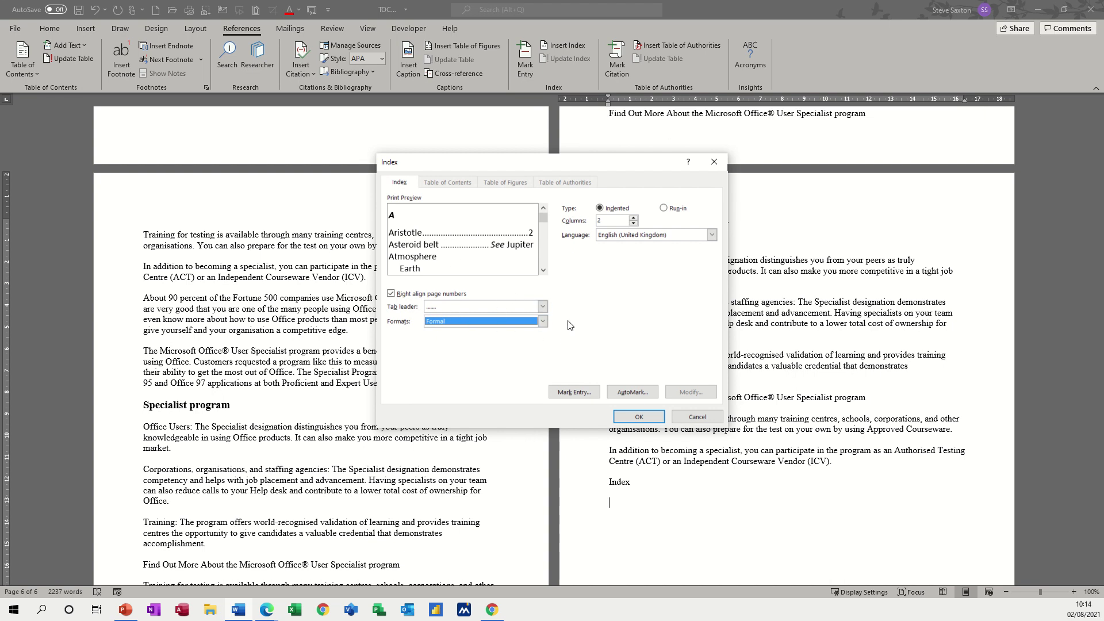
left_click(622, 415)
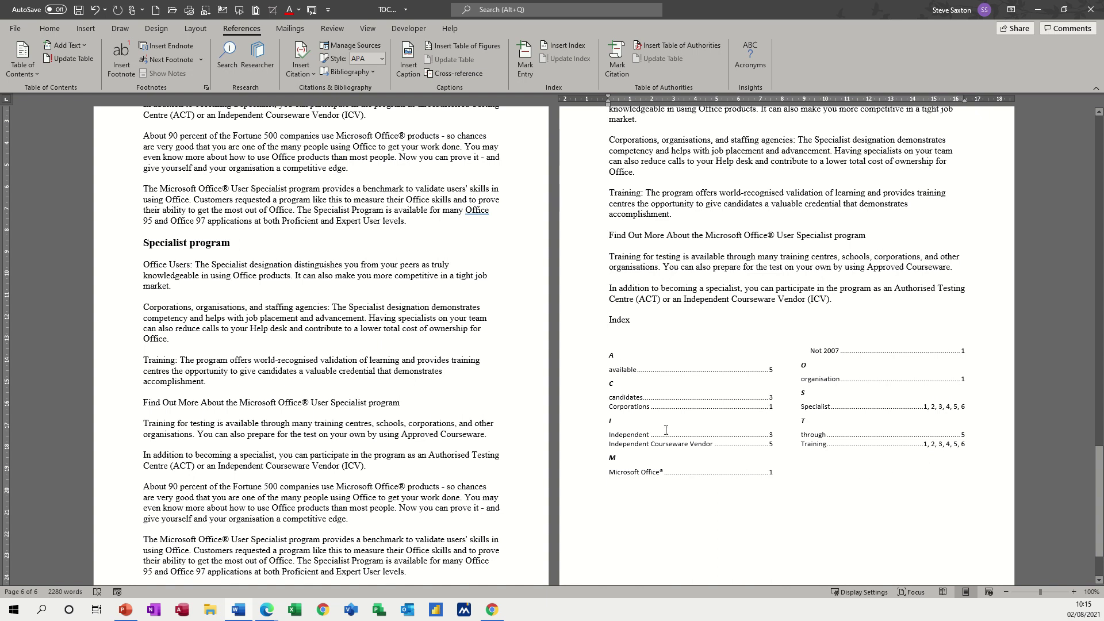
left_click(653, 406)
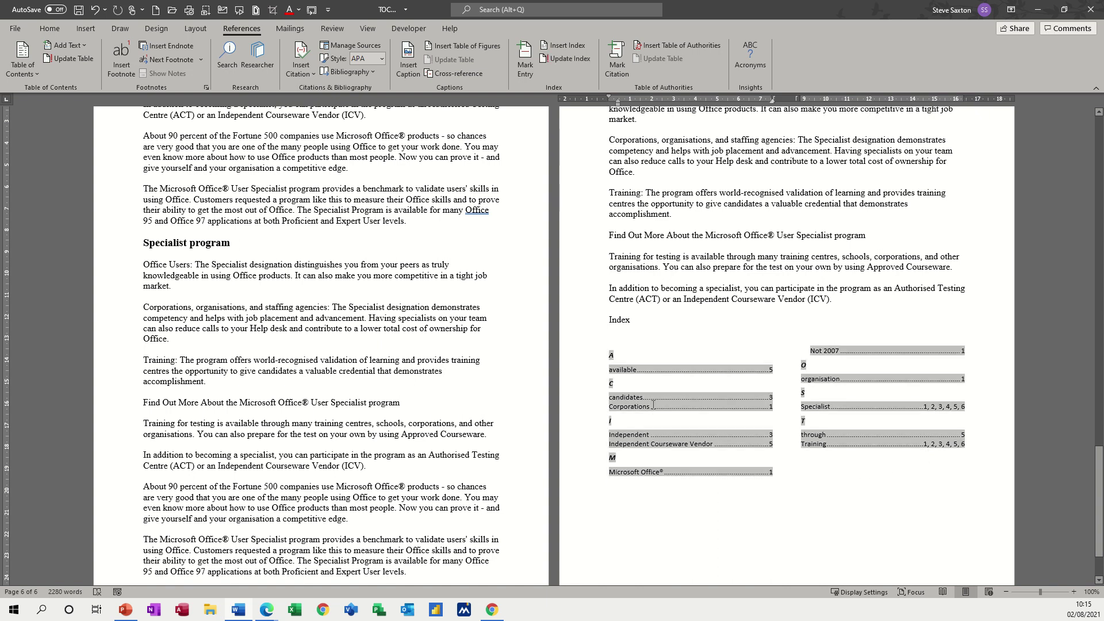
Insert five page breaks just above the "Program" heading on page 1.
left_click(247, 242)
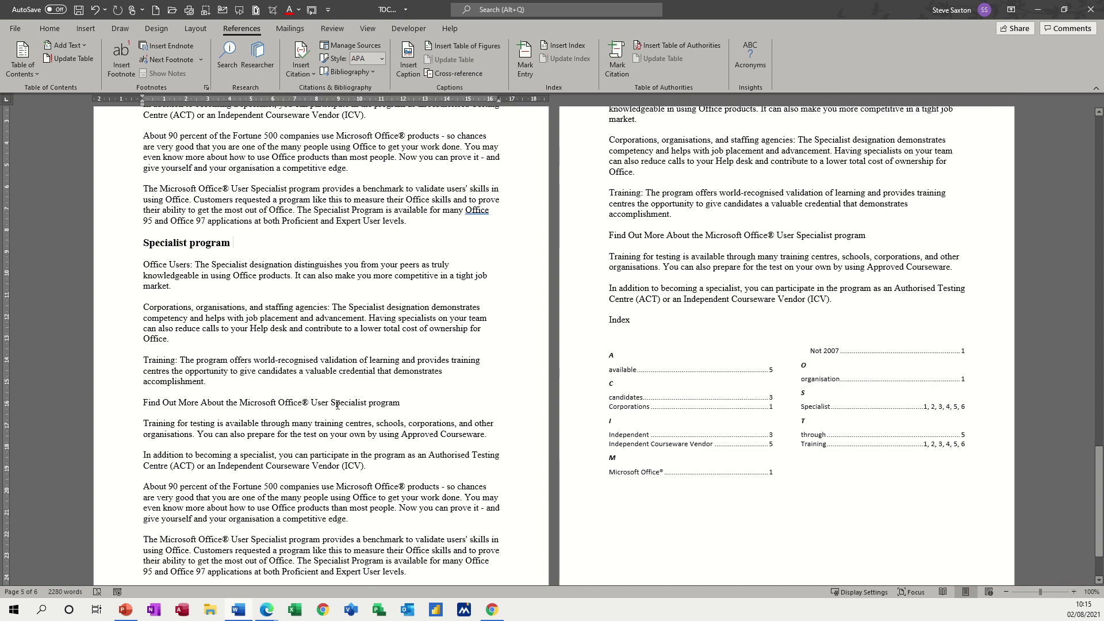
scroll(402, 406, "up", 10)
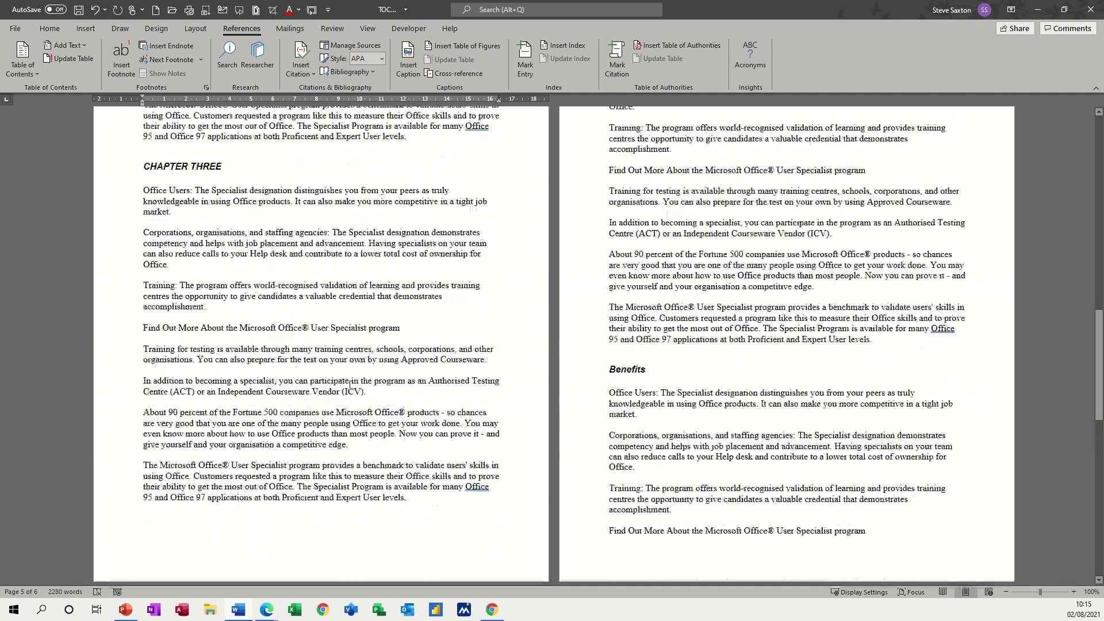
scroll(347, 380, "up", 5)
scroll(261, 281, "up", 1)
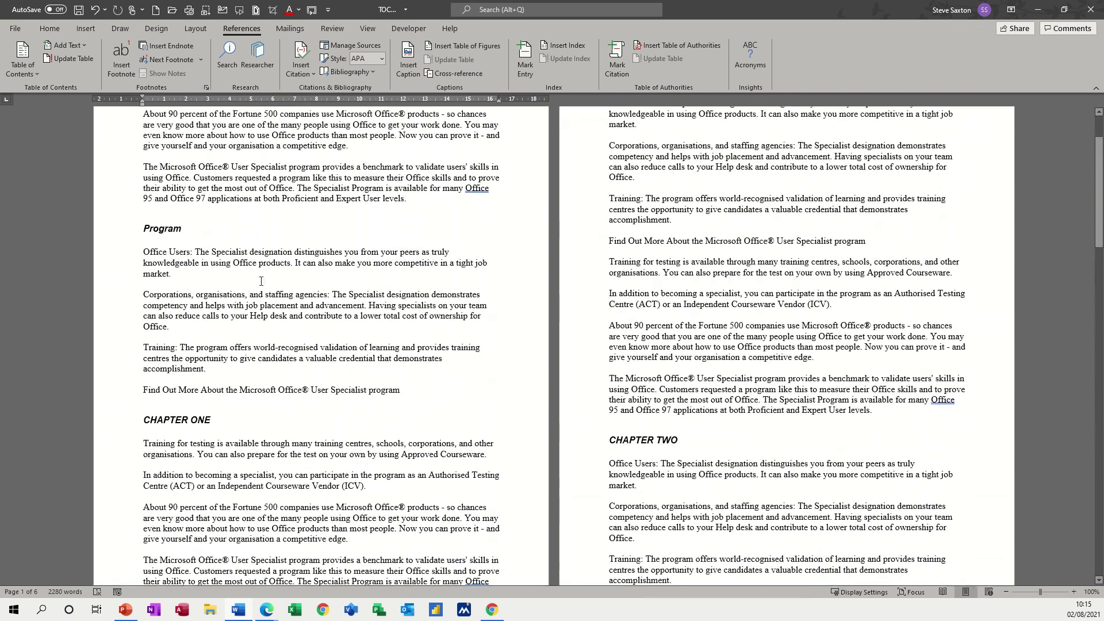
left_click(237, 221)
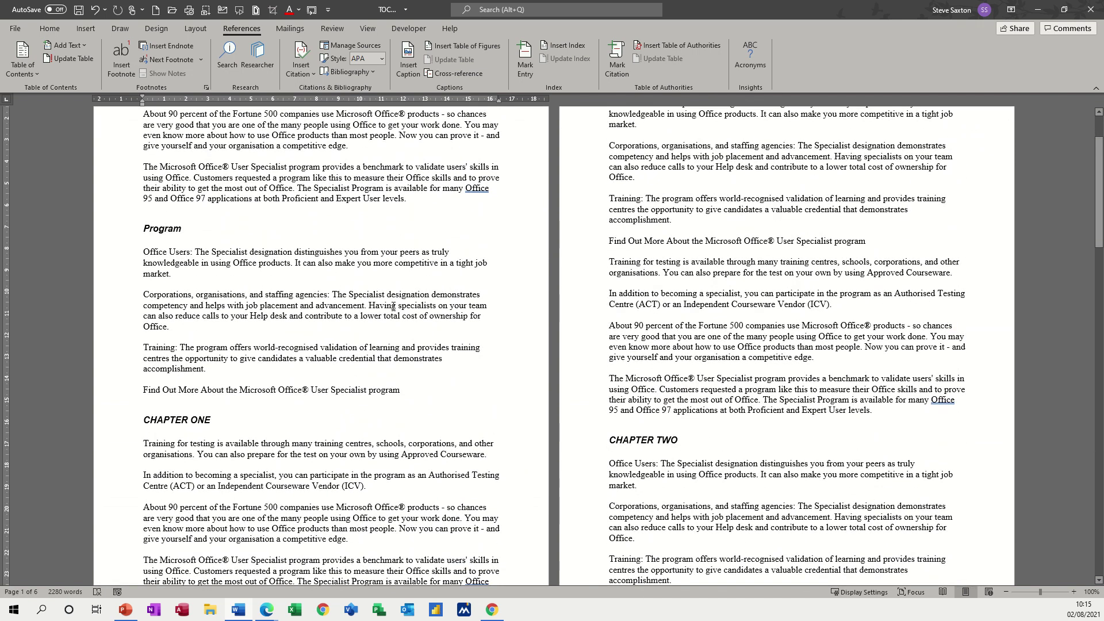
key("ctrl+Return")
key("ctrl+Return")
key("ctrl+Return")
key("ctrl+Return")
key("ctrl+Return")
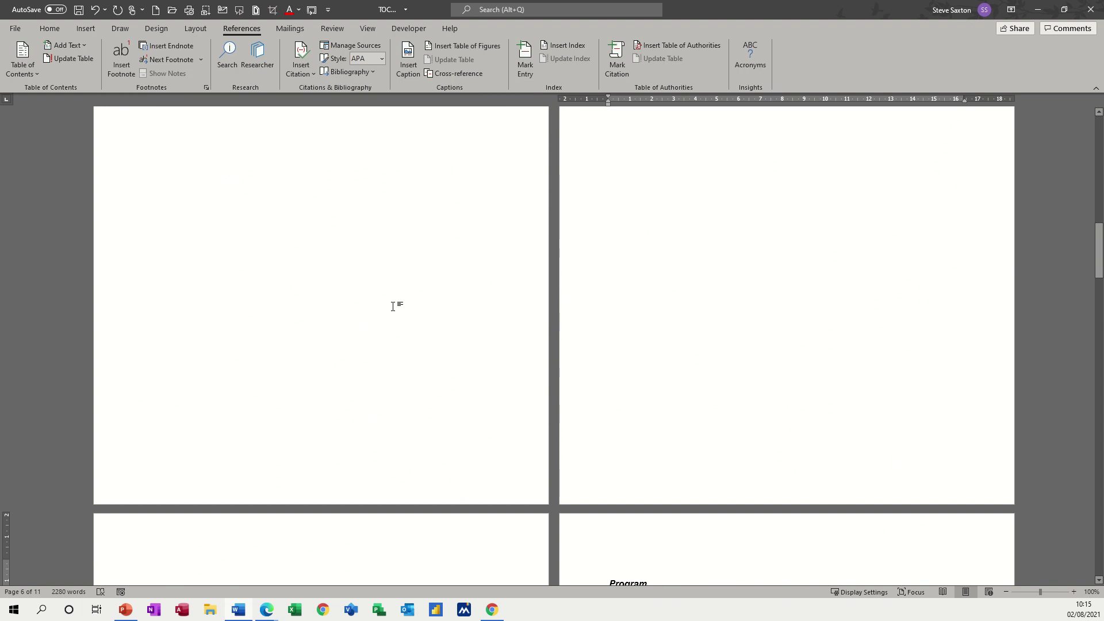
Update the index at the end of the document to match the new pagination.
scroll(1055, 325, "down", 8)
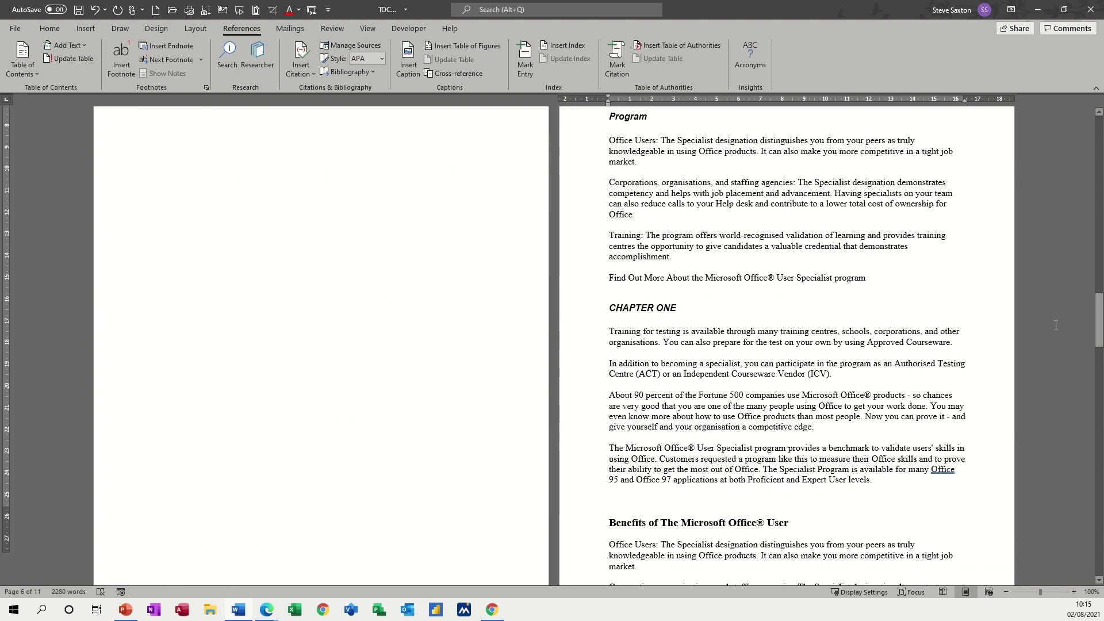
scroll(1055, 324, "down", 3)
left_click_drag(1098, 320, 1073, 520)
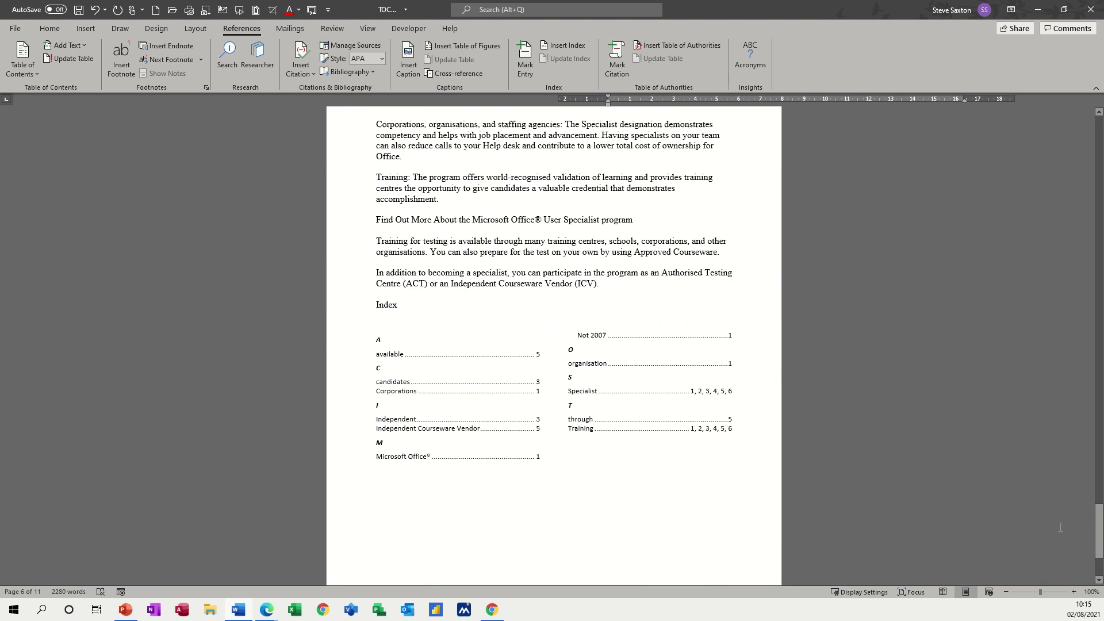
left_click(499, 385)
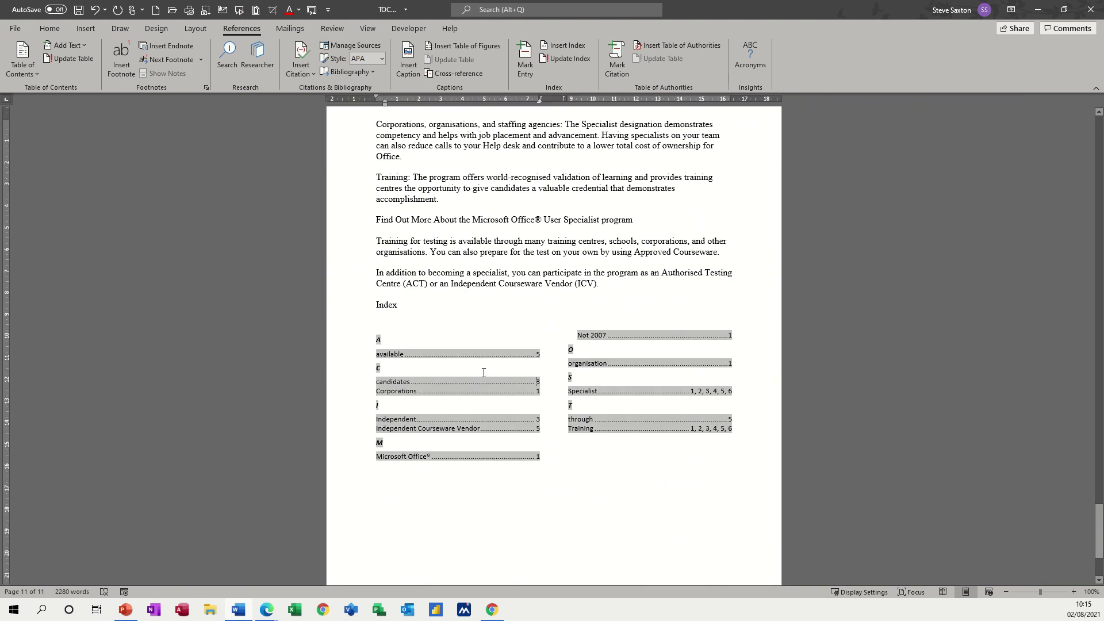
left_click(558, 60)
Add three capitalised full names after "Find Out More About the Microsoft Office® User Specialist program" on the last page, with the second and third on new lines.
left_click(653, 227)
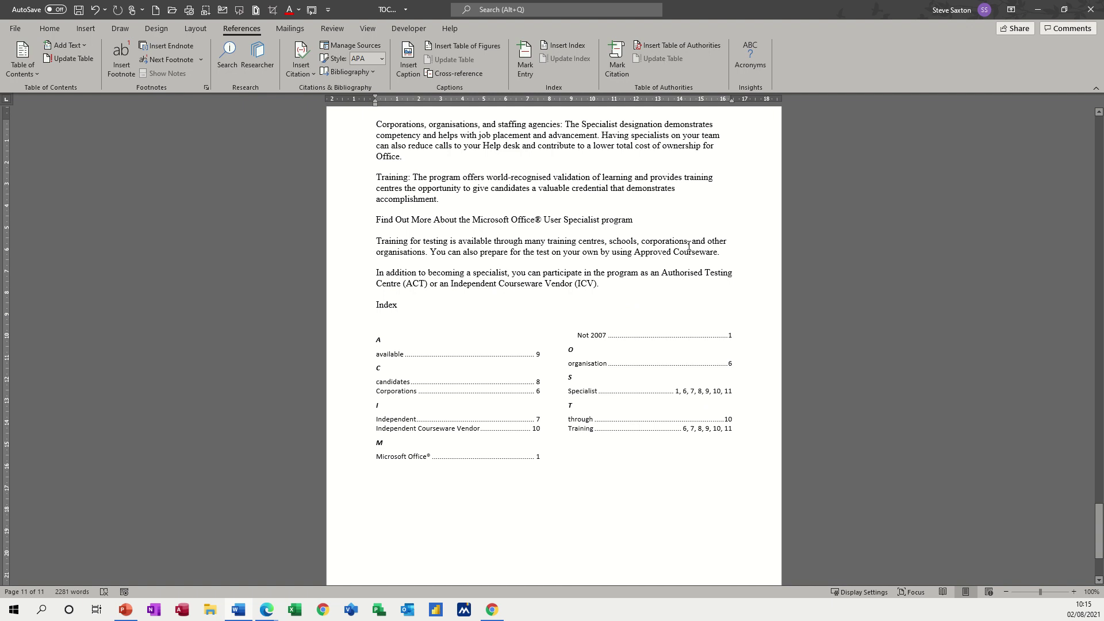
type("ste")
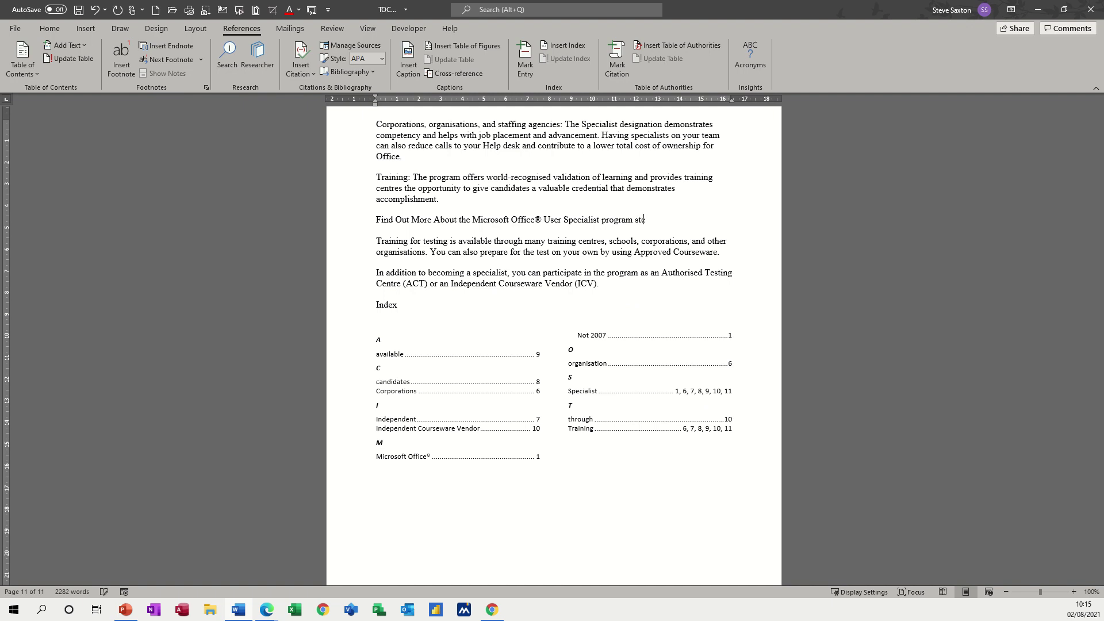
type("ve Saxton")
key("Return")
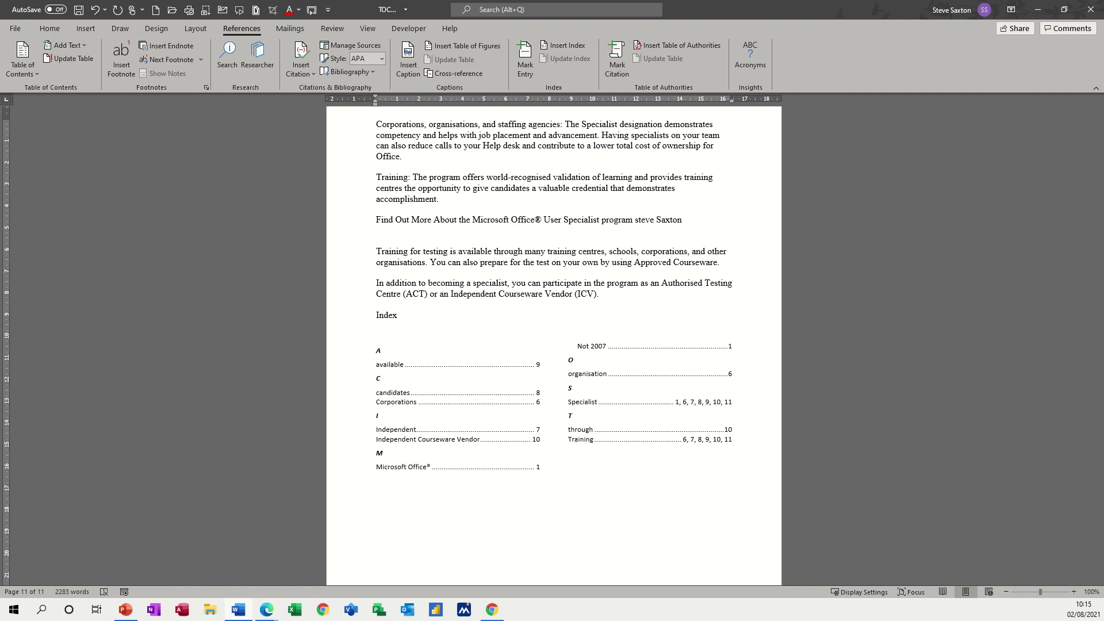
type("Dave Jones")
key("Return")
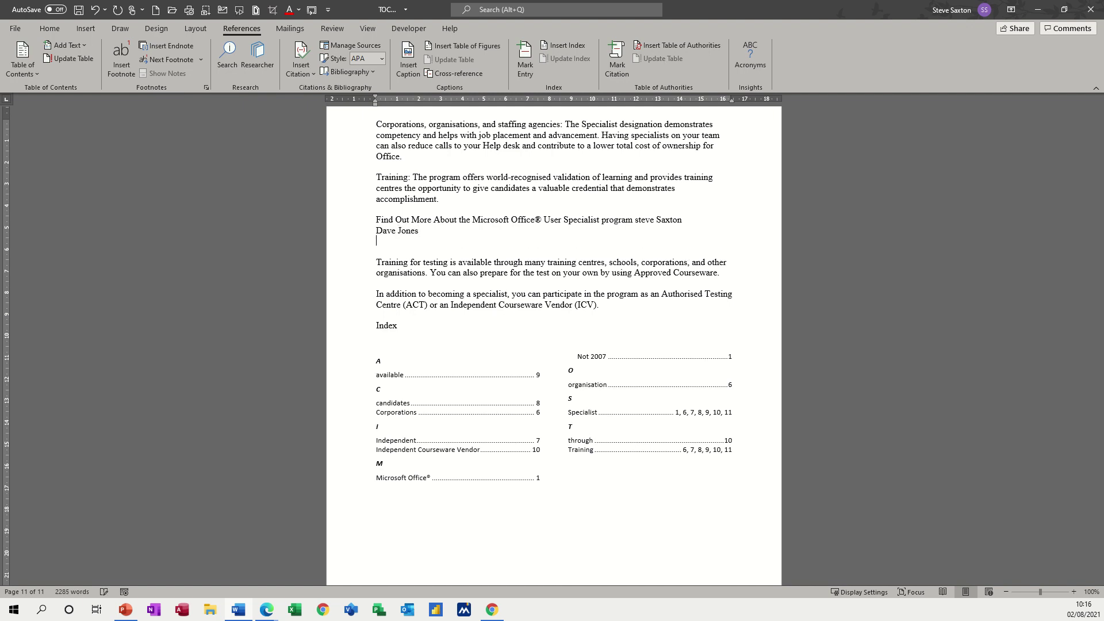
type("Brian Green")
left_click(637, 219)
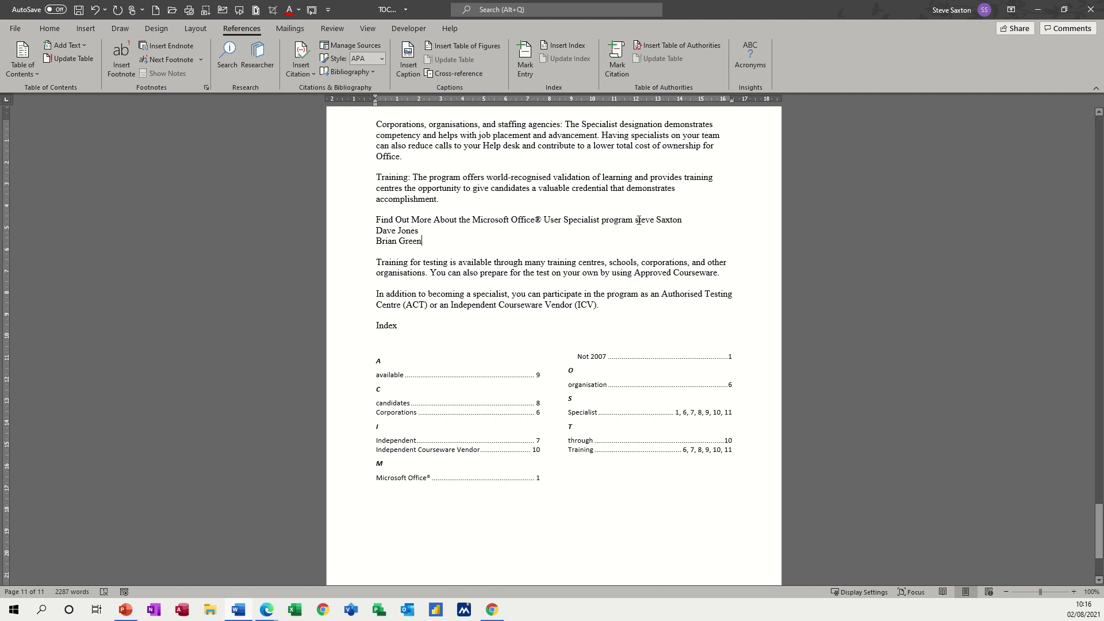
key("BackSpace")
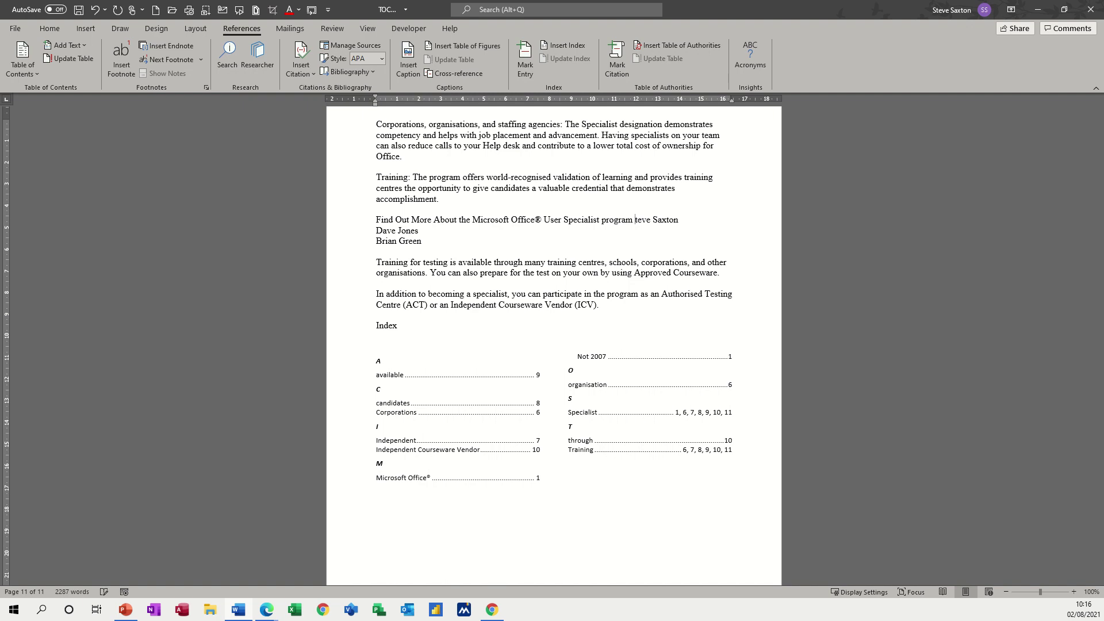
type("S")
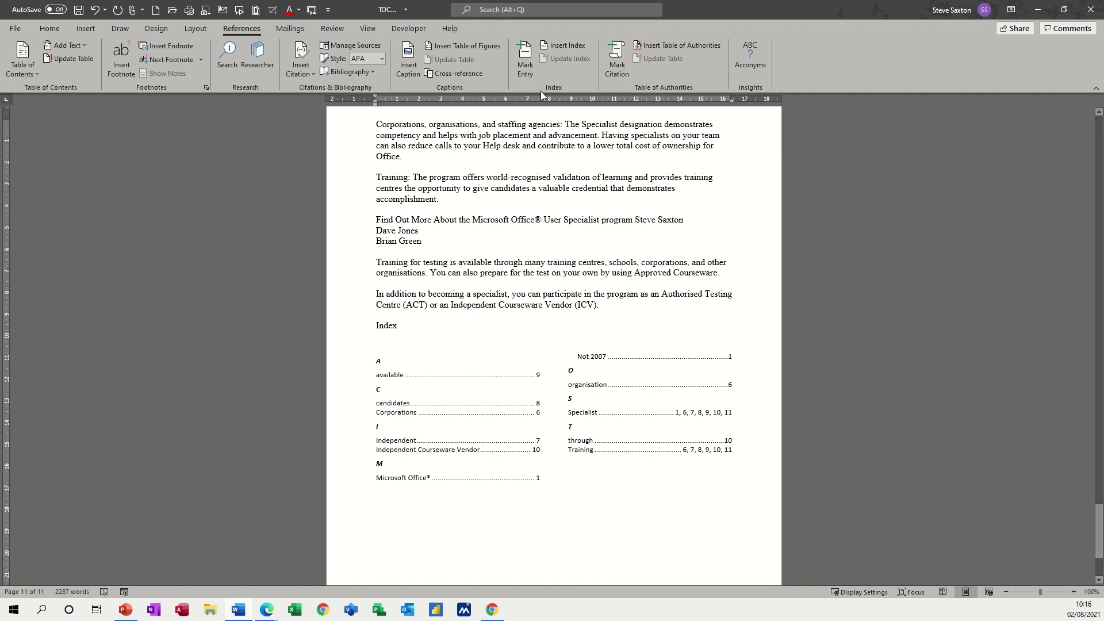
Mark the first added name, at the end of the "Find Out More" line, as an index entry.
left_click(525, 61)
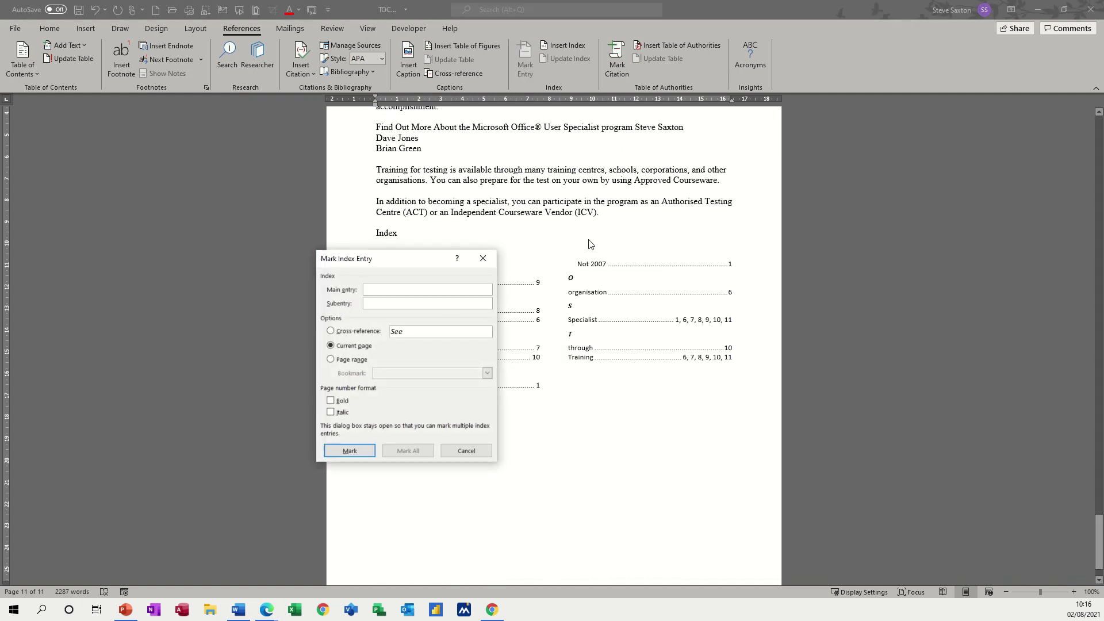
left_click_drag(635, 127, 683, 128)
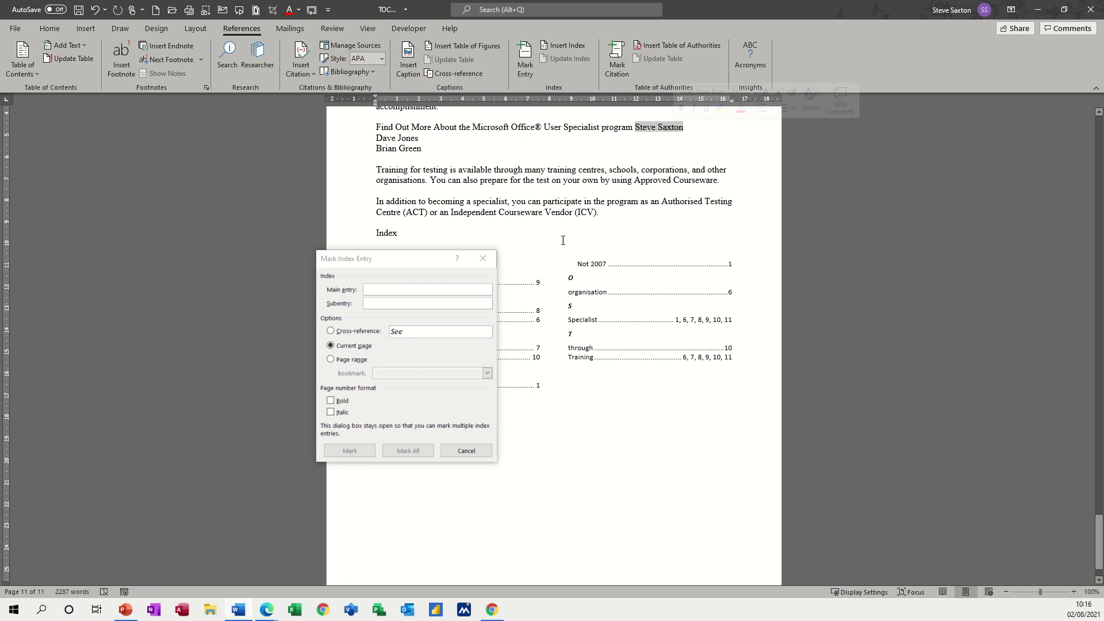
left_click(356, 451)
left_click(351, 451)
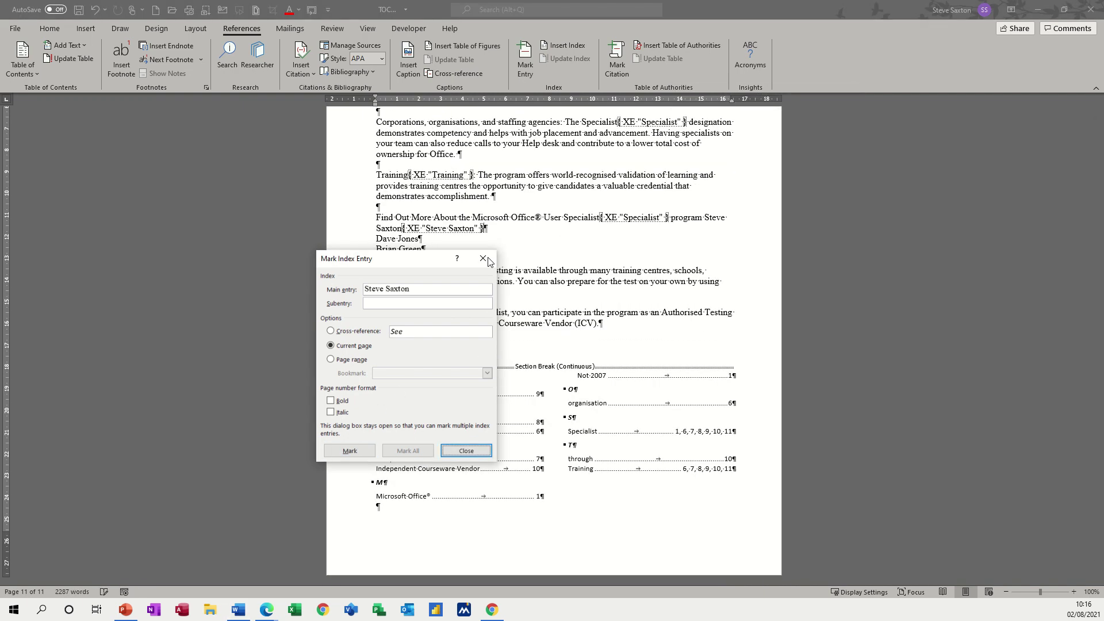
Mark the second and third added names as separate index entries and finish marking.
left_click_drag(414, 263, 518, 365)
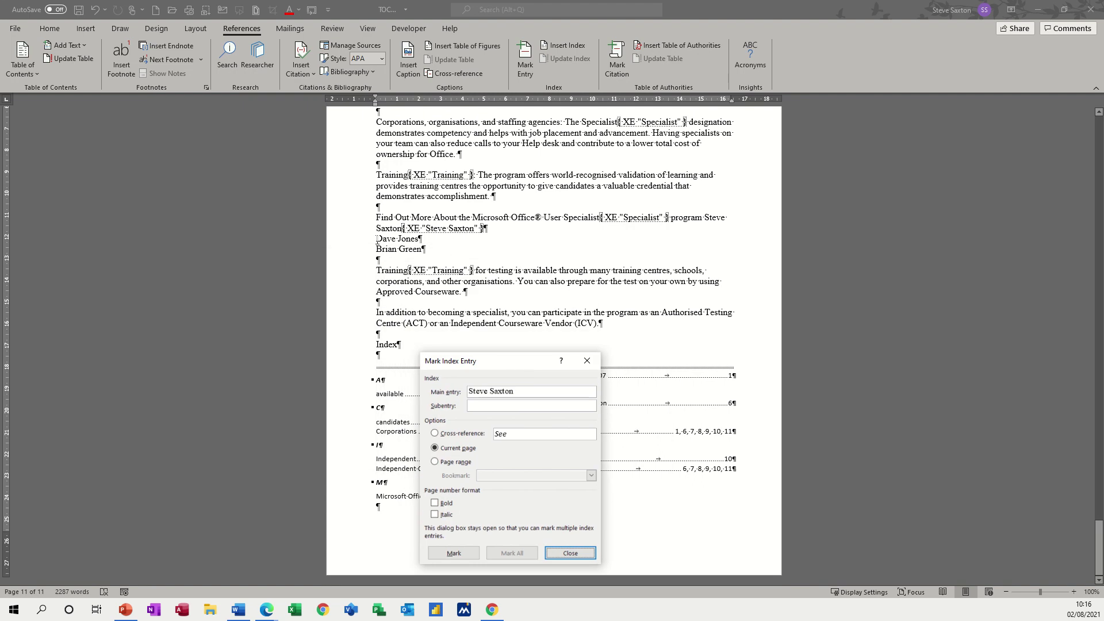
left_click(427, 245)
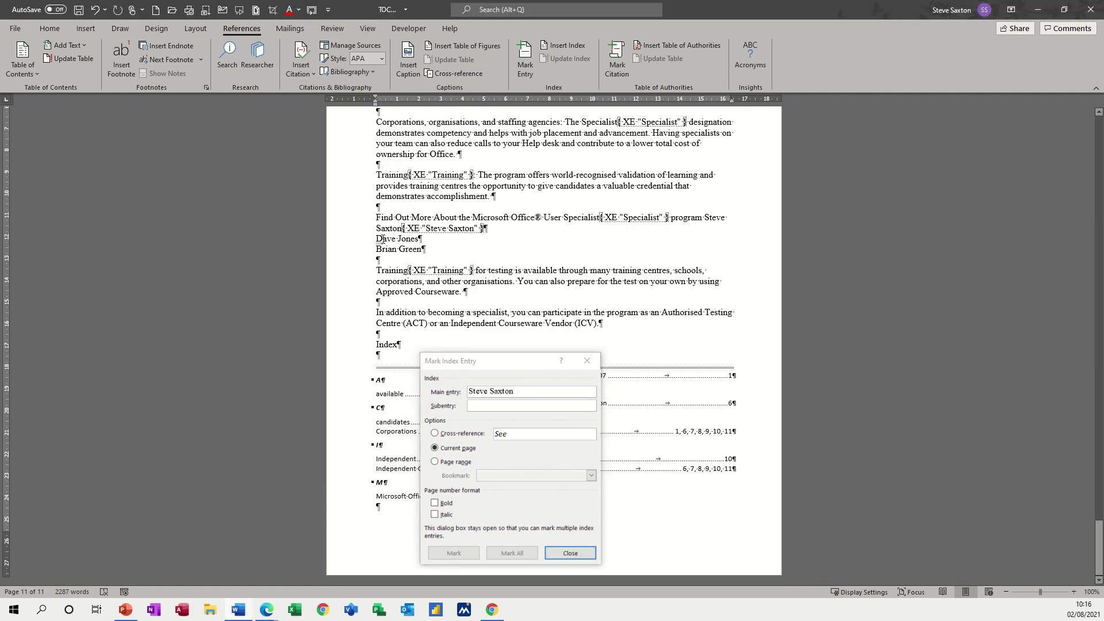
left_click_drag(378, 239, 419, 242)
left_click(441, 552)
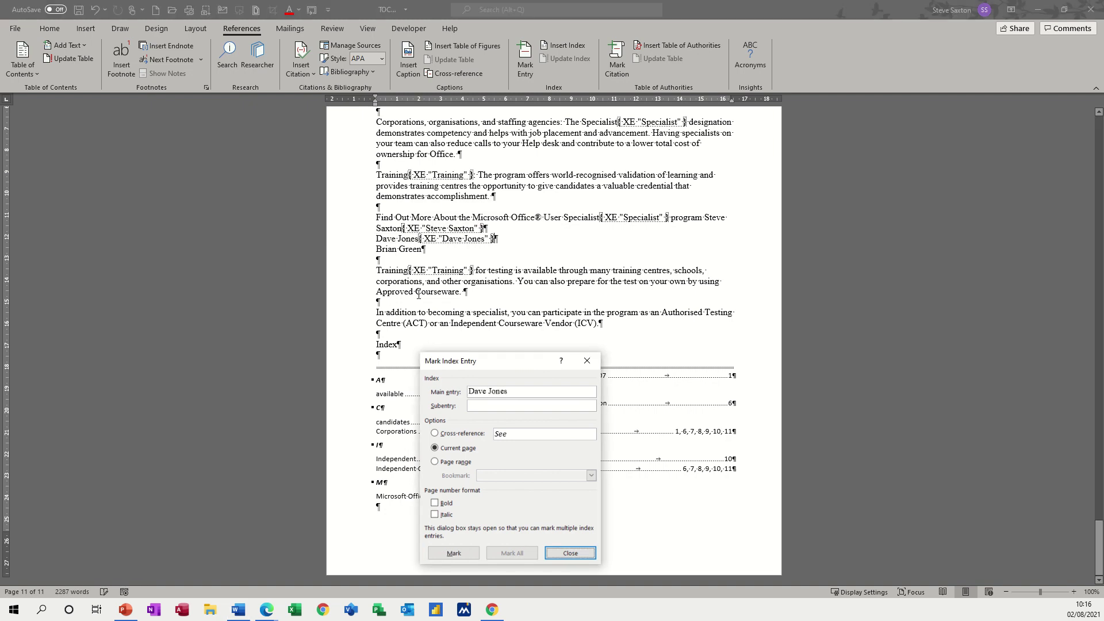
left_click(377, 250)
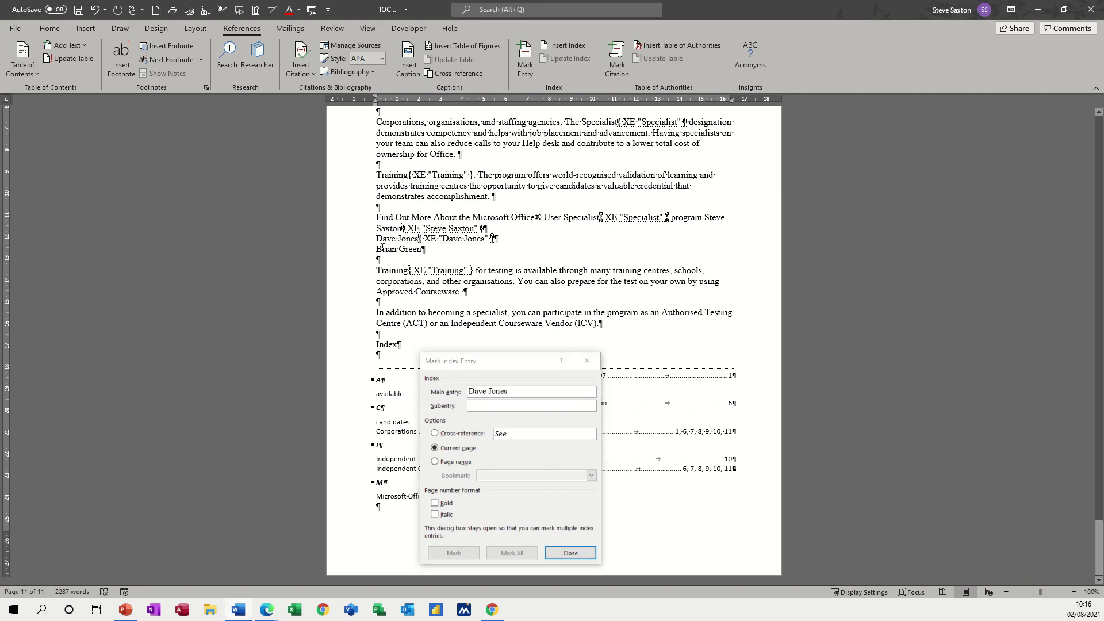
left_click_drag(377, 249, 424, 249)
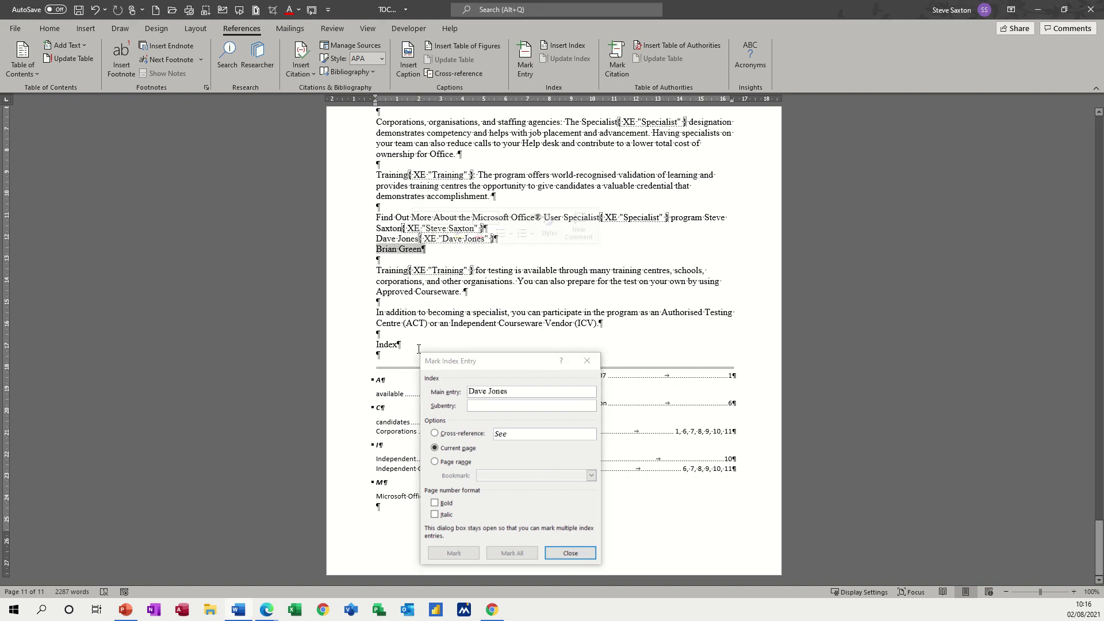
left_click(447, 553)
left_click(446, 553)
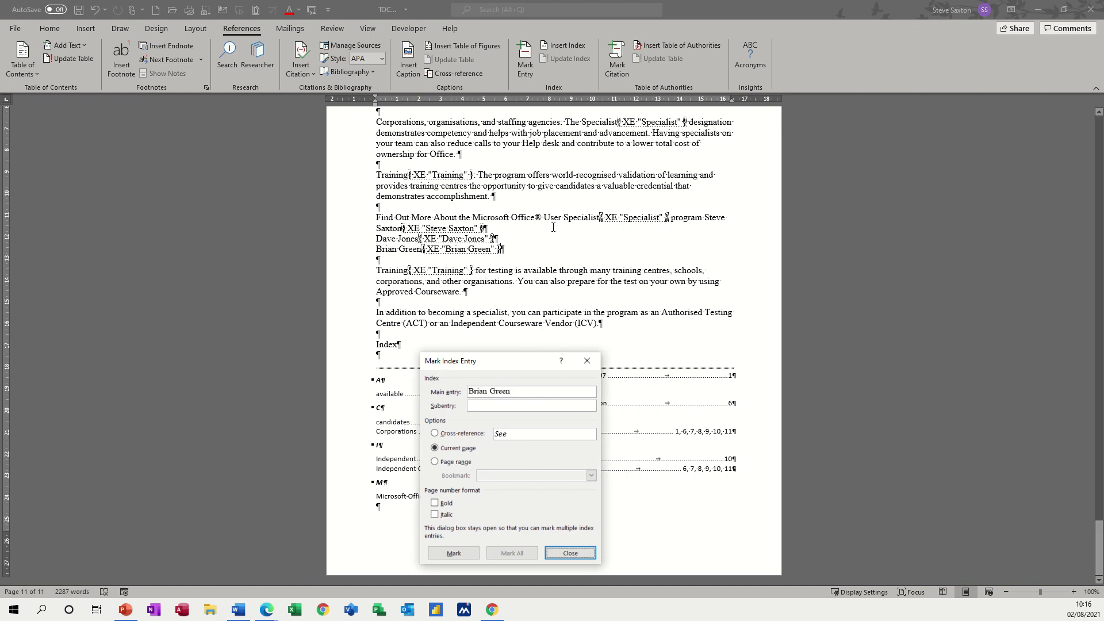
left_click_drag(505, 361, 589, 311)
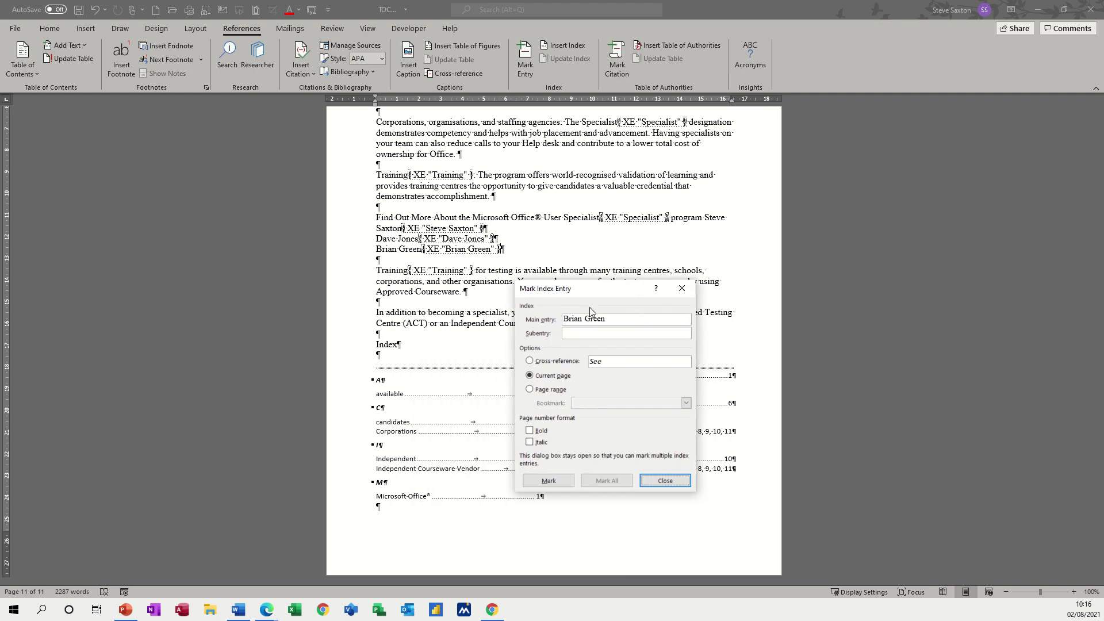
left_click(664, 480)
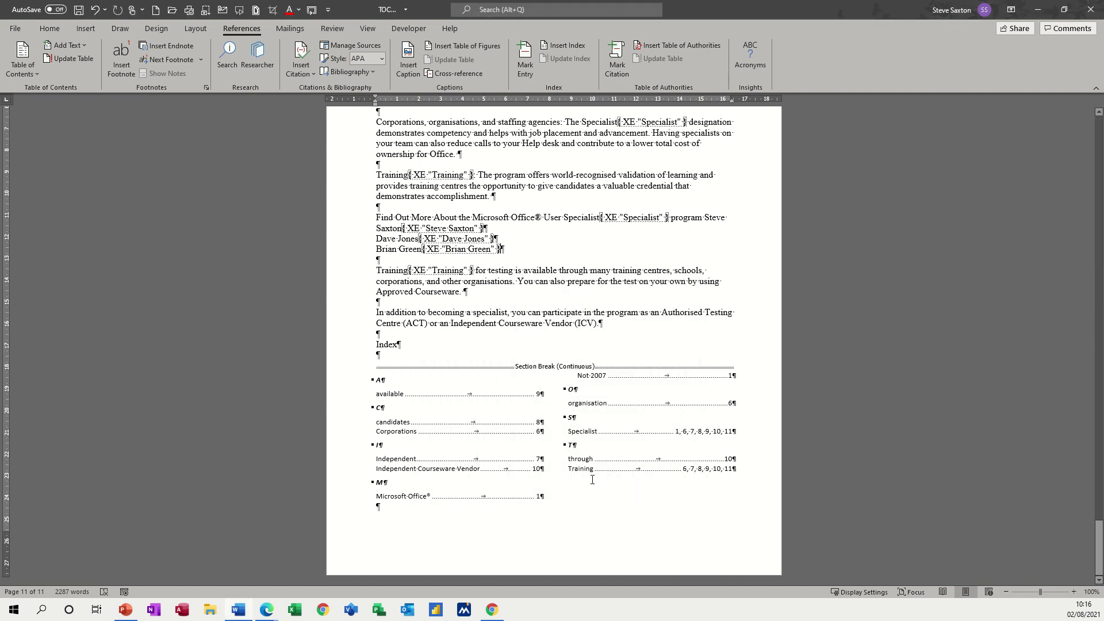
Update the index again to include the three newly marked names.
left_click(480, 431)
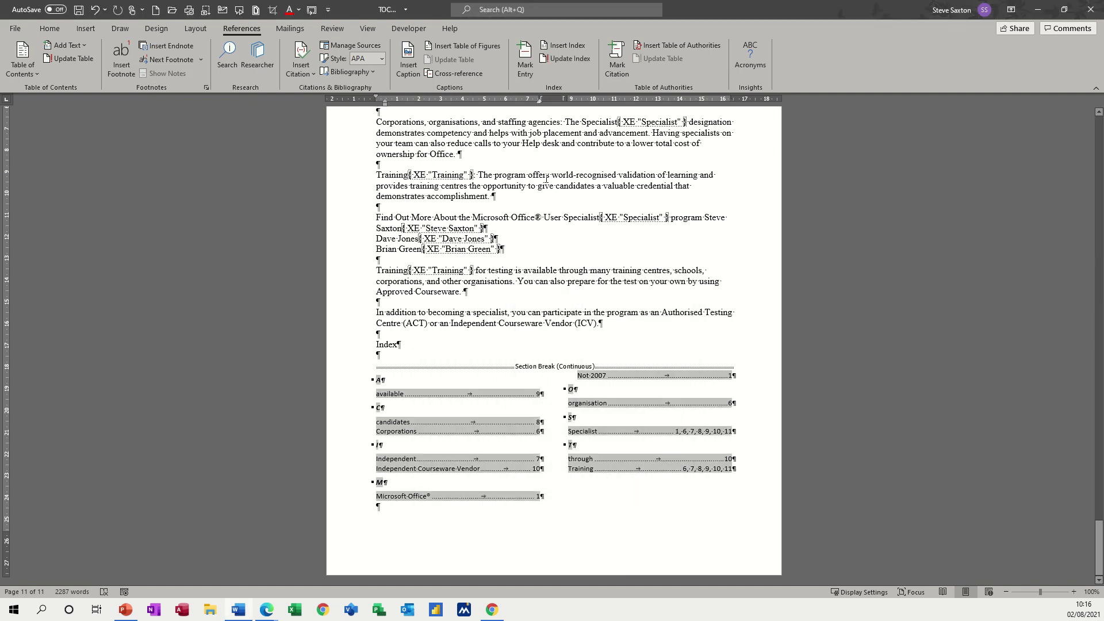
left_click(561, 59)
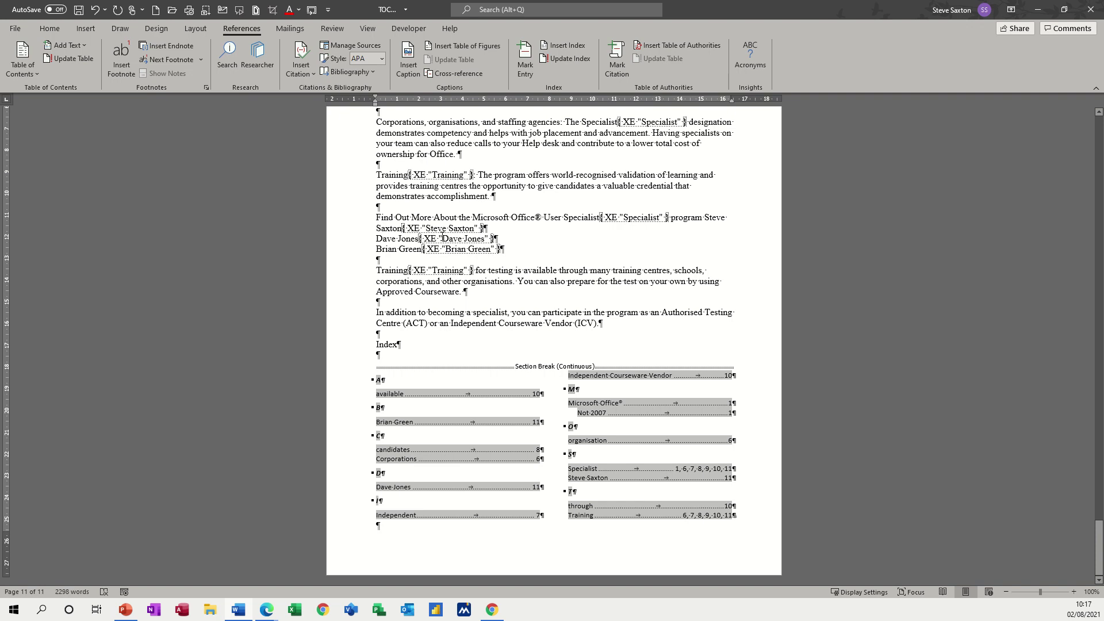
Reorder the first added name inside its index entry field so the surname precedes the first name, separated by punctuation.
double_click(432, 229)
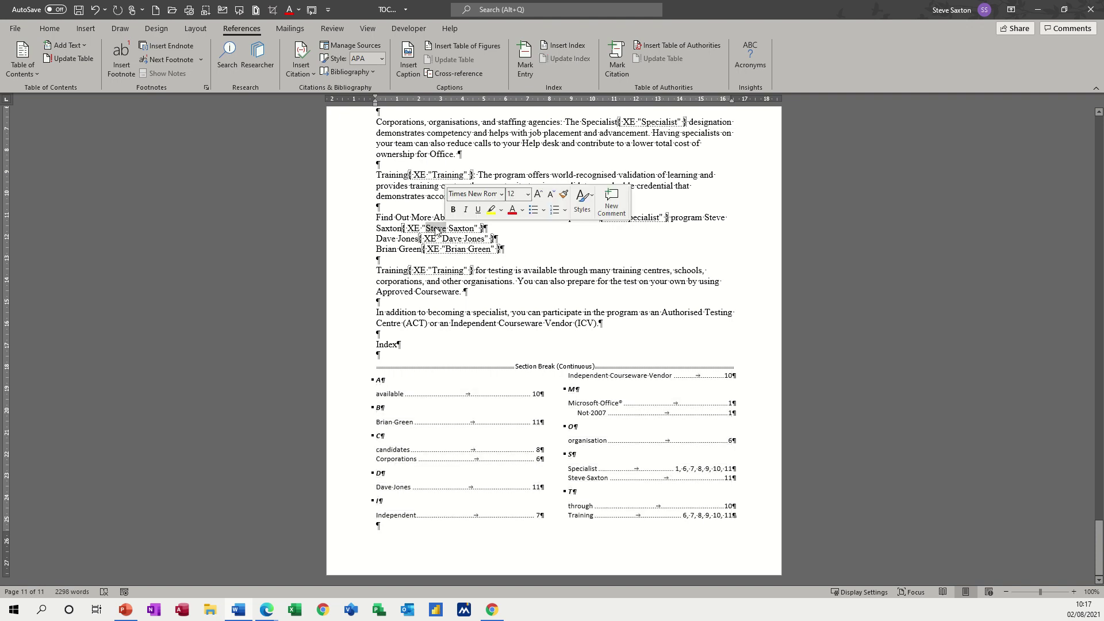
right_click(435, 229)
left_click(450, 237)
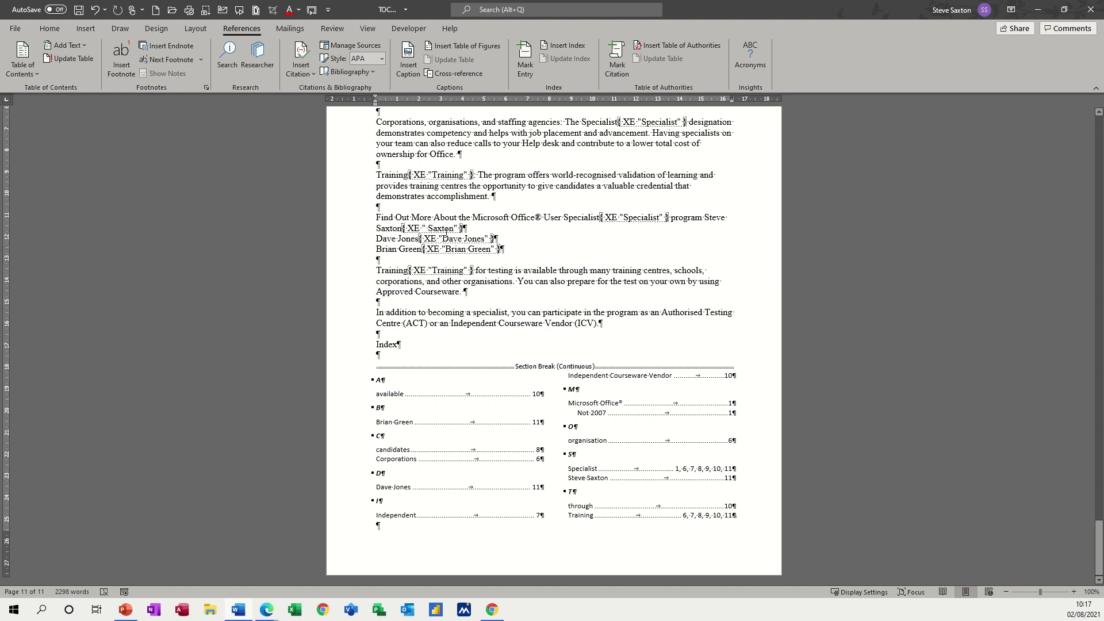
key("Delete")
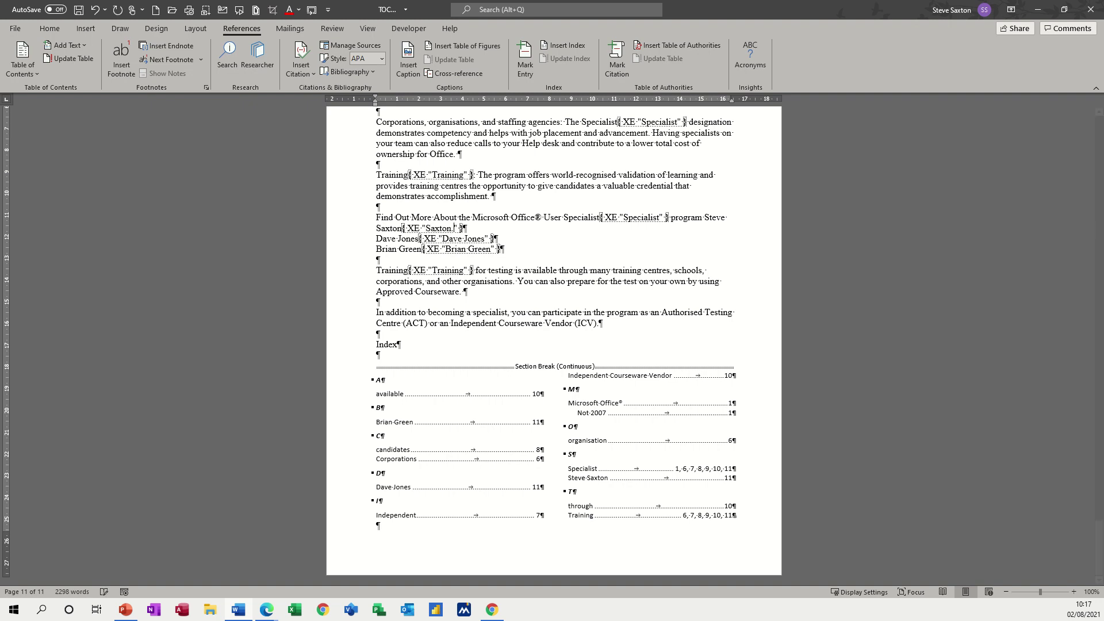
key("ctrl+v")
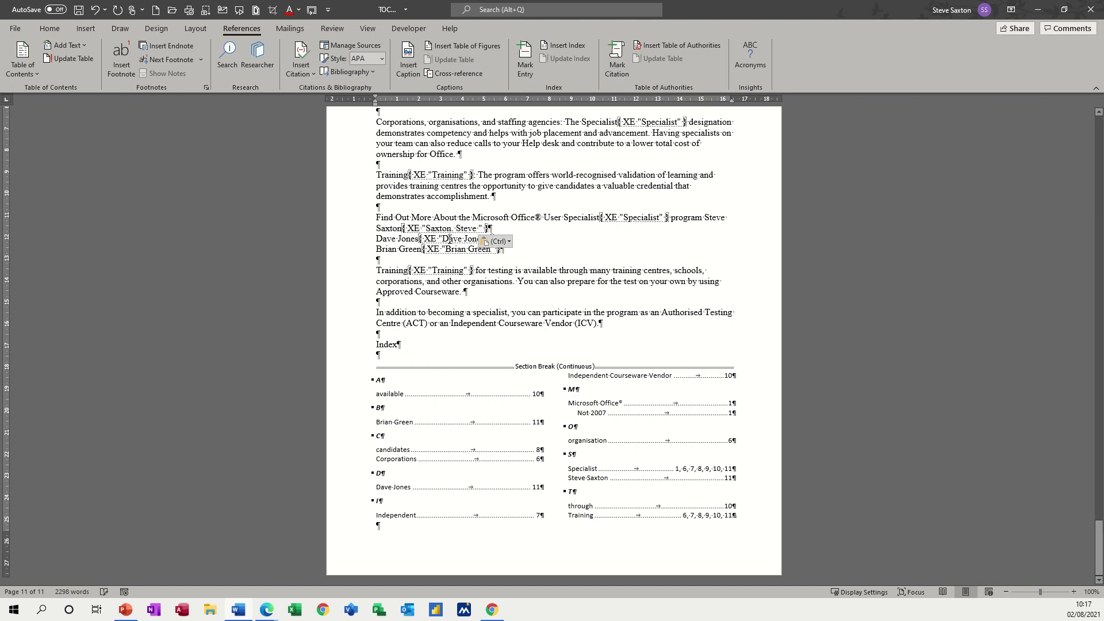
Reorder the second added name inside its index entry field to put the surname before the first name, separated by punctuation.
left_click_drag(450, 238, 496, 239)
key("ctrl+x")
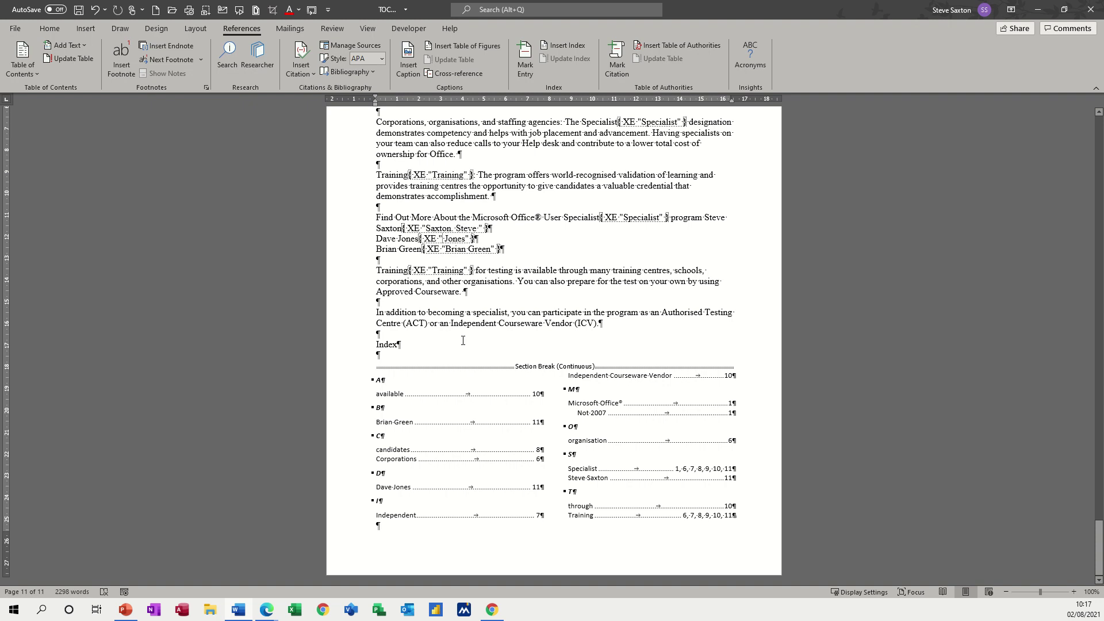
key("Delete")
type(",")
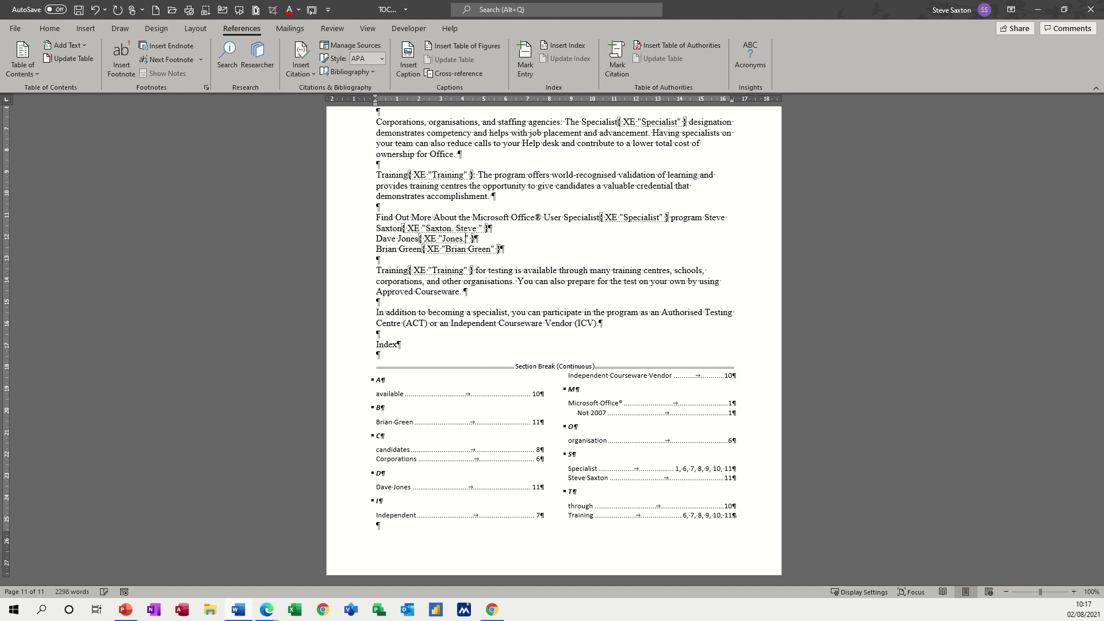
key("ctrl+v")
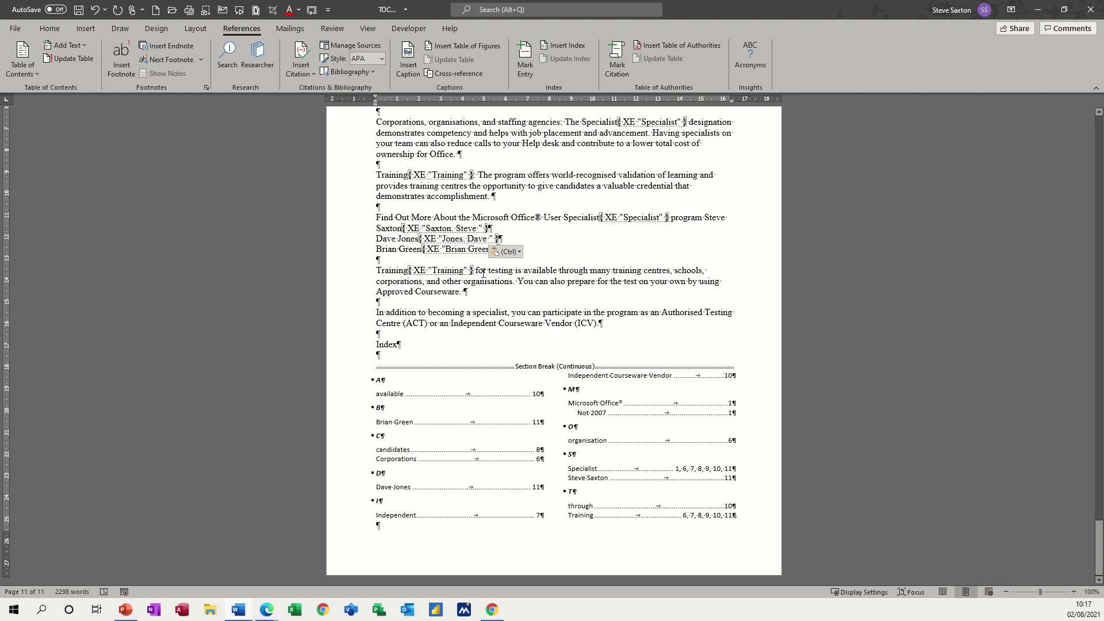
Reorder the third added name inside its index entry field to surname then first name, separated only by a space.
double_click(456, 249)
key("ctrl+x")
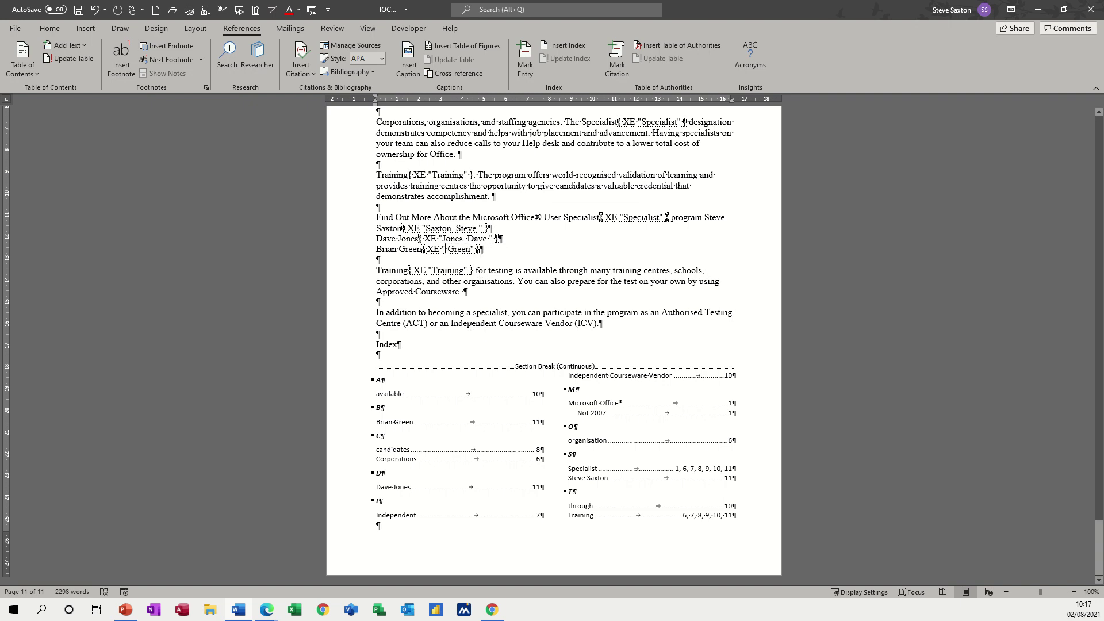
key("Right")
key("Right")
key("Right")
key("Right")
key("Right")
type(", ")
type(",")
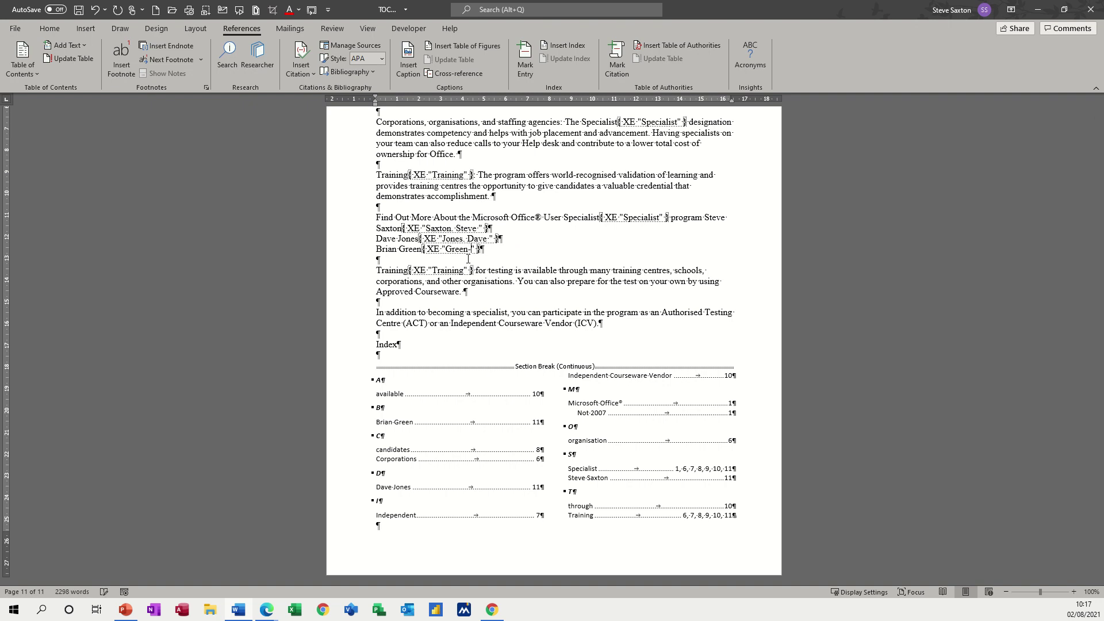
key("ctrl+v")
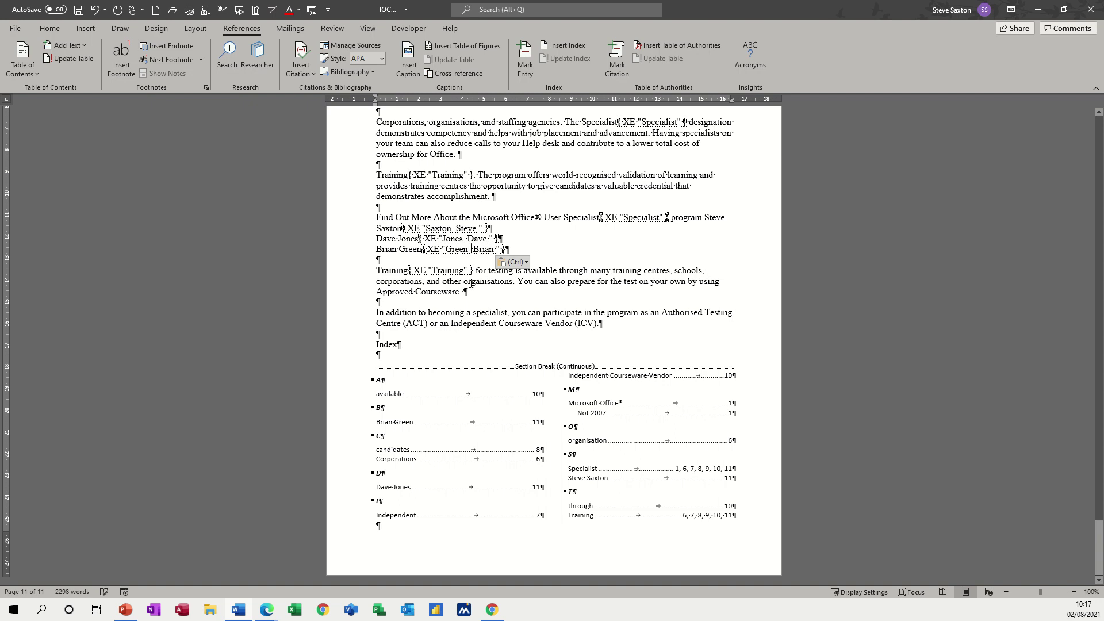
key("BackSpace")
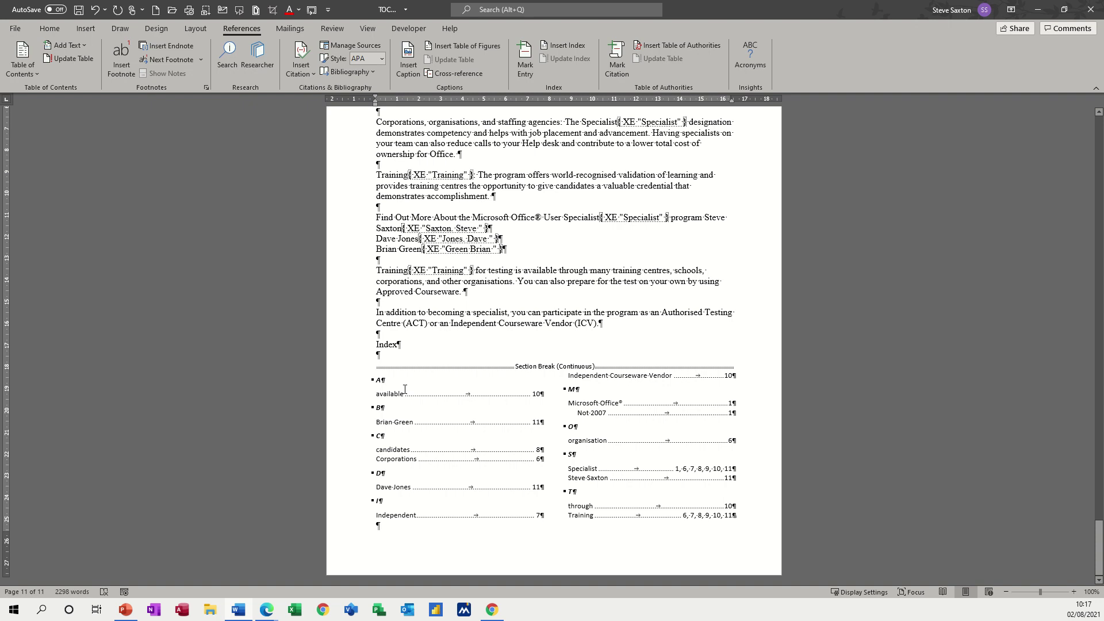
Update the index at the document's end to list the three names by surname.
left_click(339, 423)
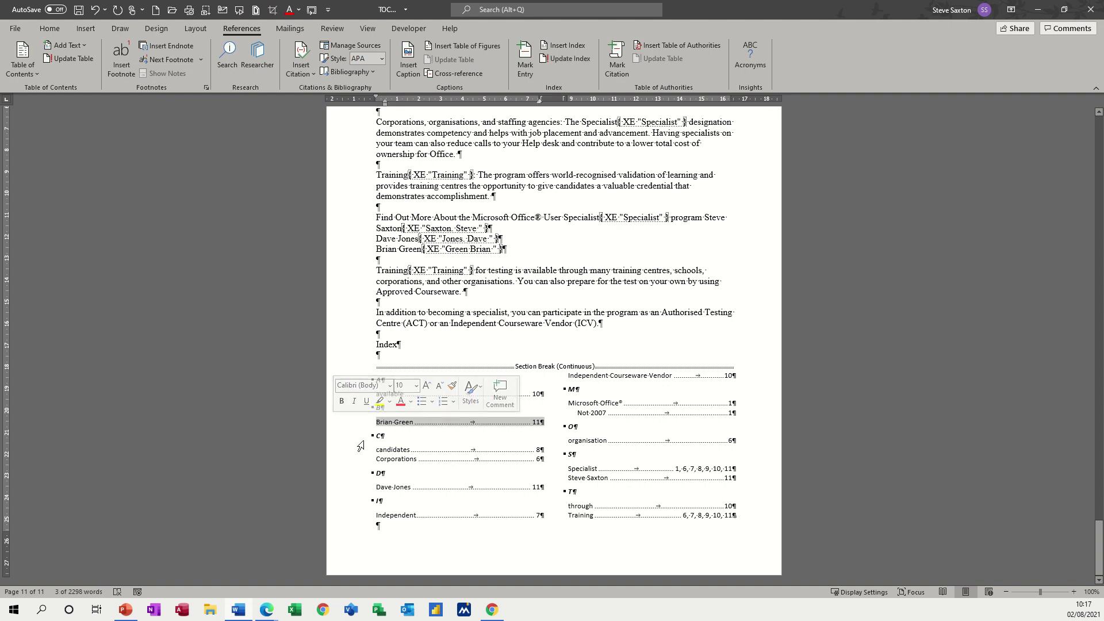
left_click(431, 458)
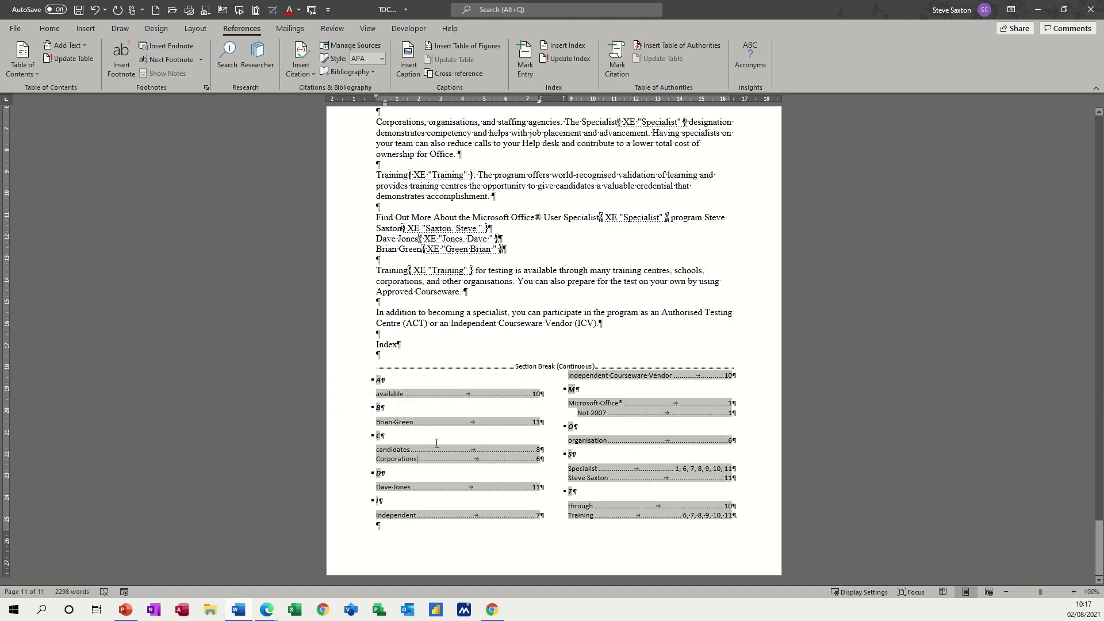
left_click(567, 62)
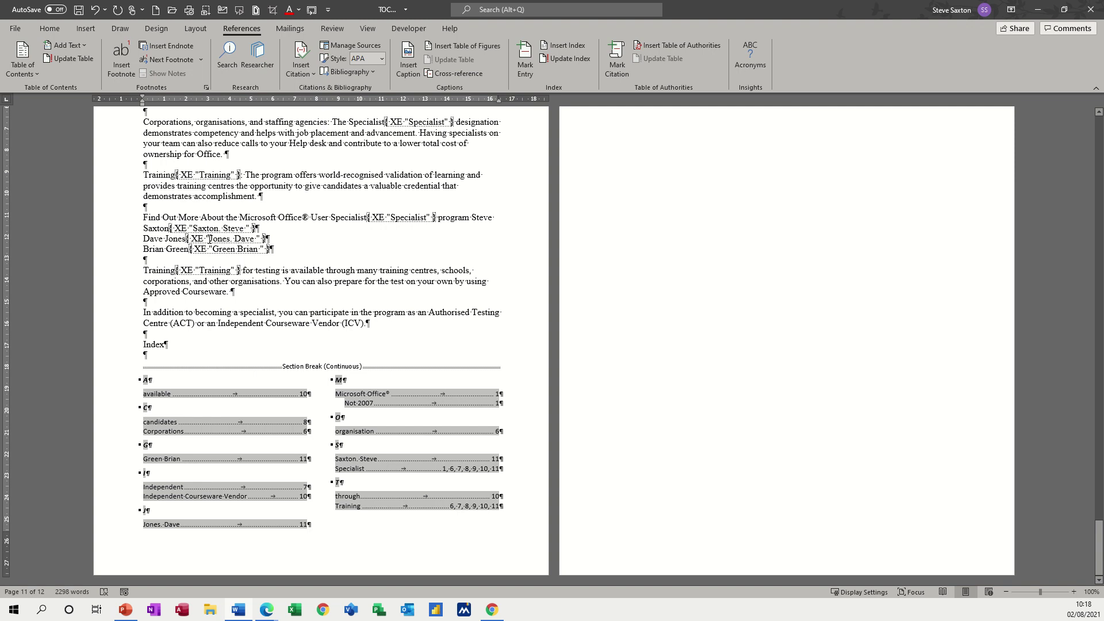
Hide the paragraph marks and index entry field codes throughout the document.
left_click(50, 29)
left_click(396, 50)
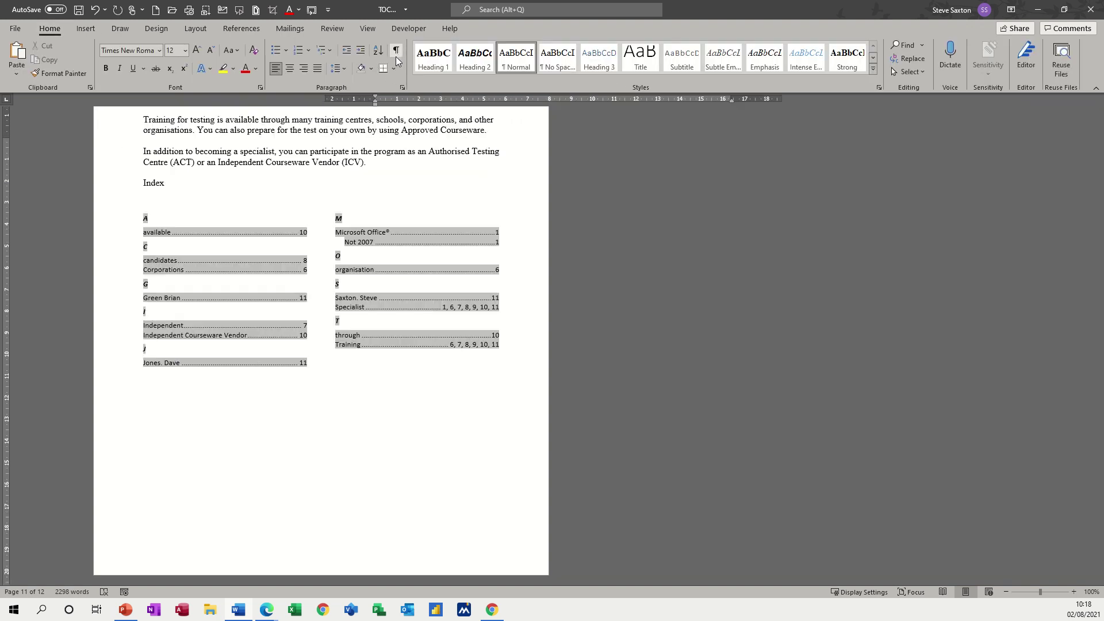